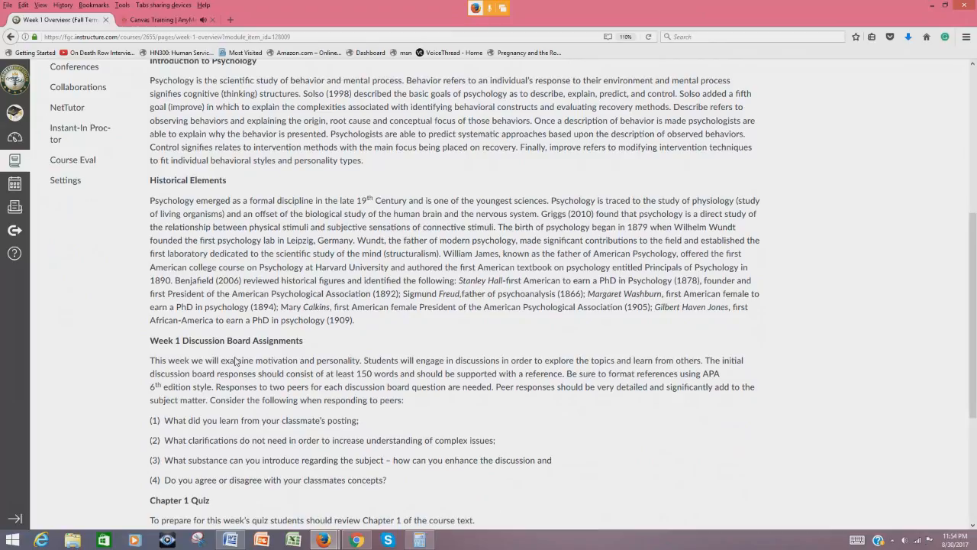
Step: Read the Week 1 Overview page from the discussion board assignments and Chapter 1 Quiz guidelines through to the references
scroll(236, 361, down, 1)
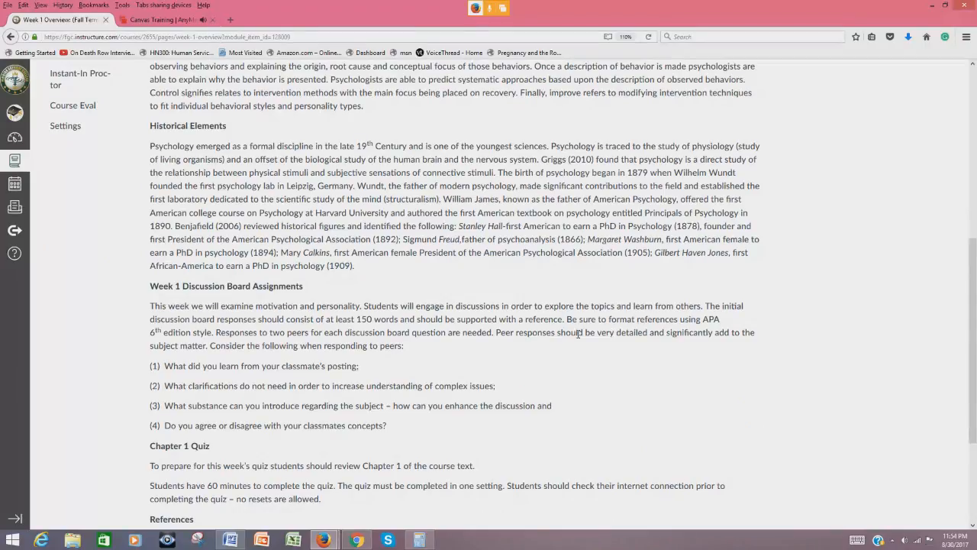
scroll(276, 345, down, 1)
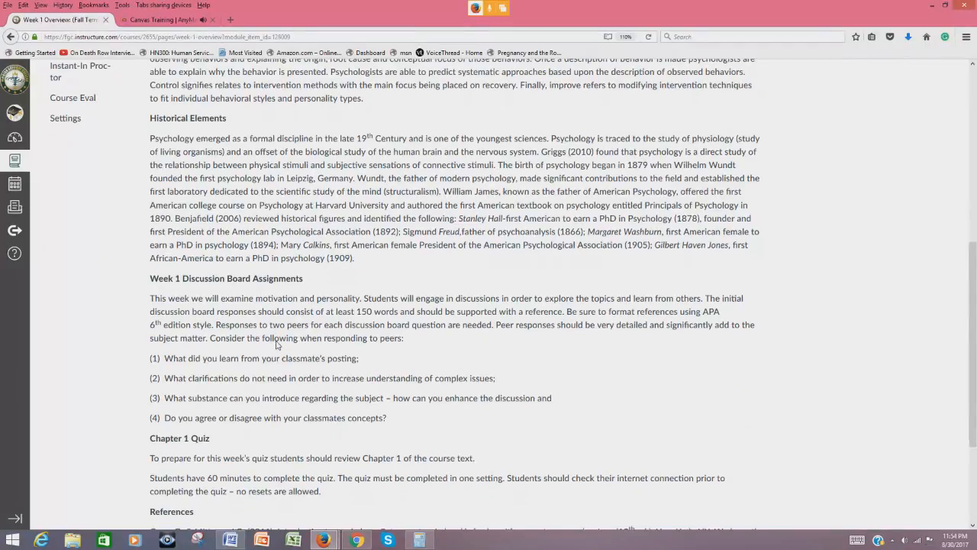
scroll(276, 345, down, 3)
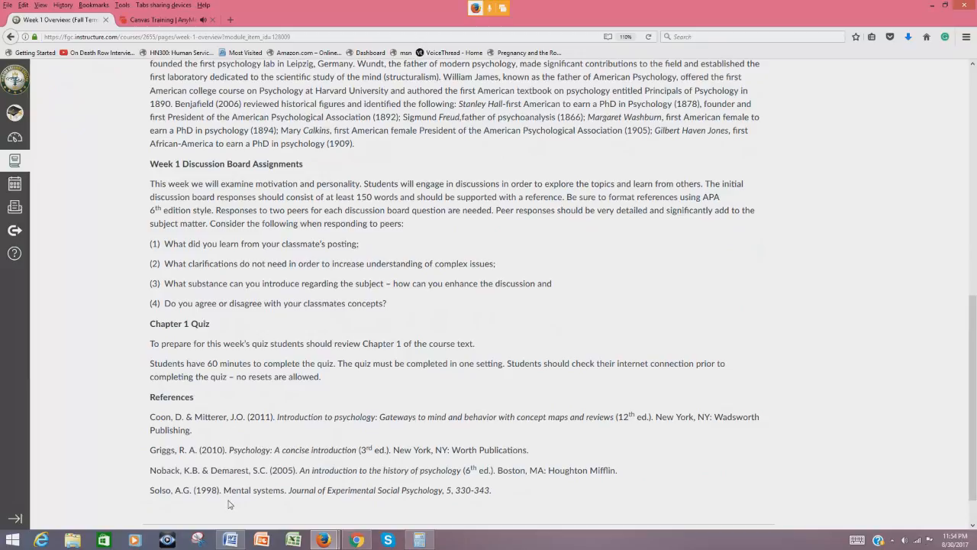
scroll(228, 504, up, 1)
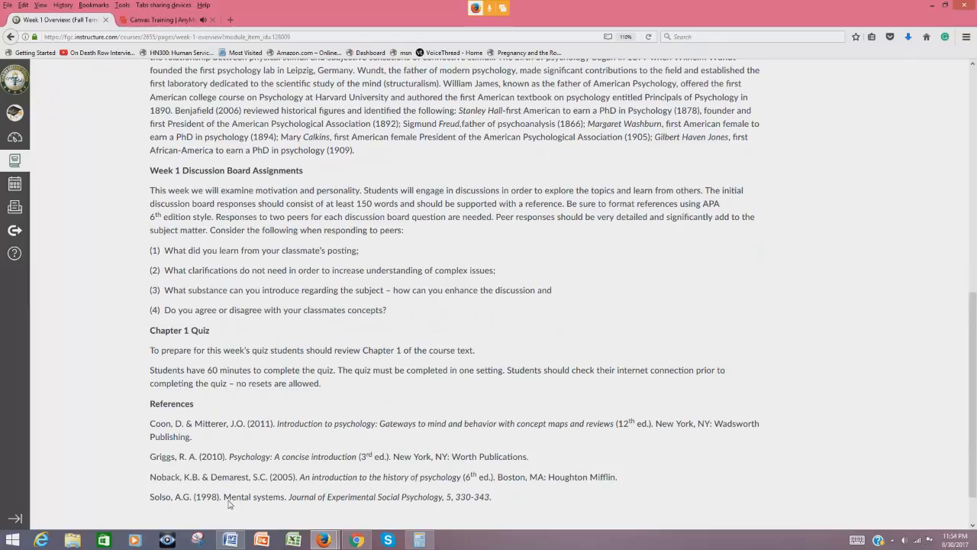
scroll(753, 497, down, 2)
Step: Go to the next module item, the Meet & Greet introductory discussion, and play part of its embedded welcome video before pausing it
click(753, 498)
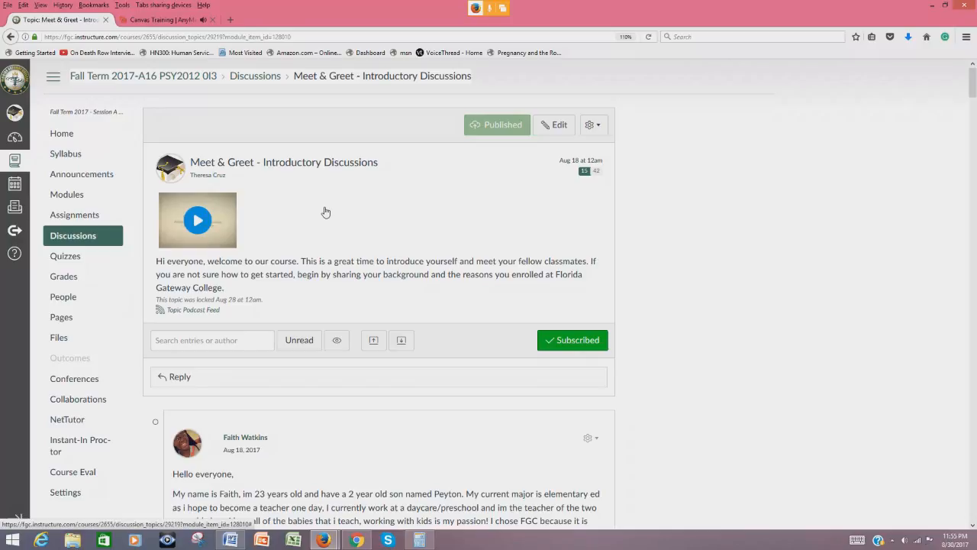
click(196, 222)
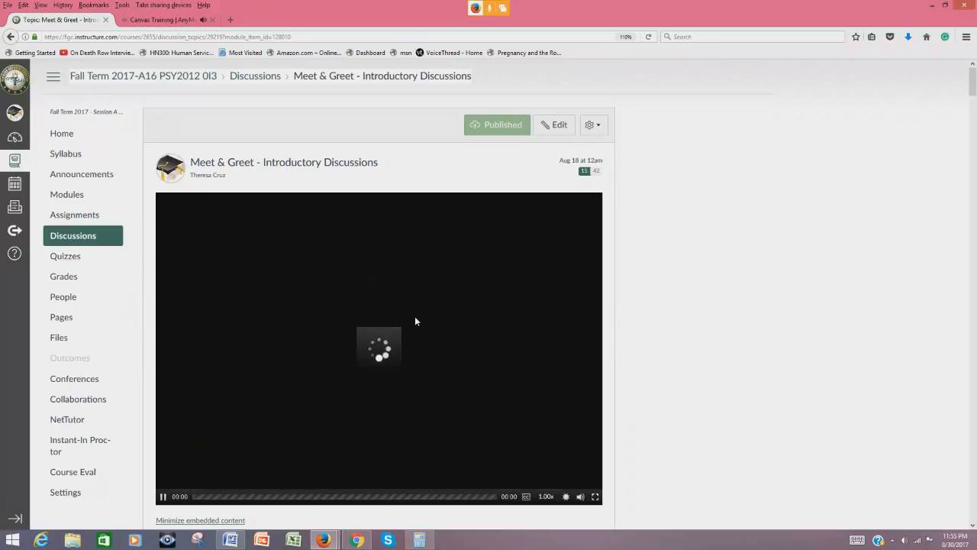
scroll(414, 321, down, 3)
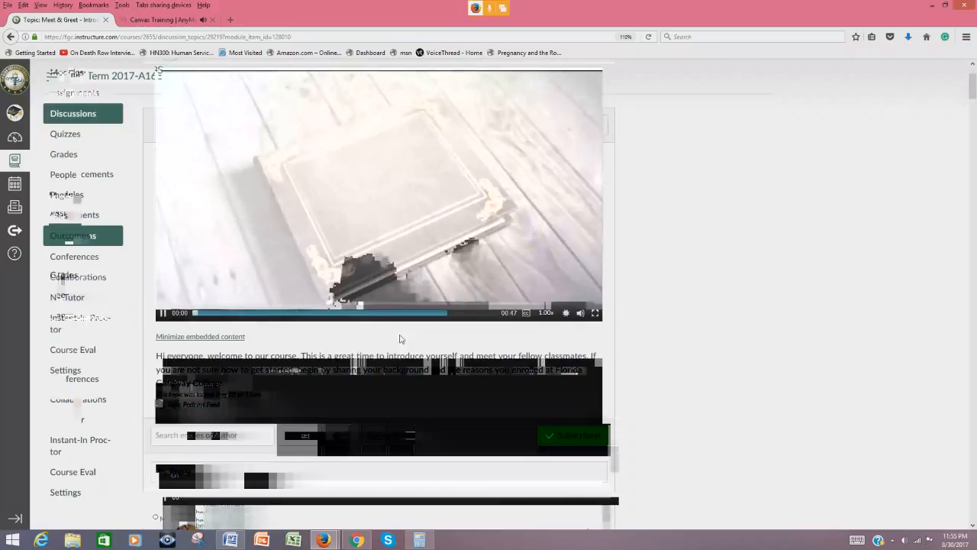
scroll(377, 334, up, 1)
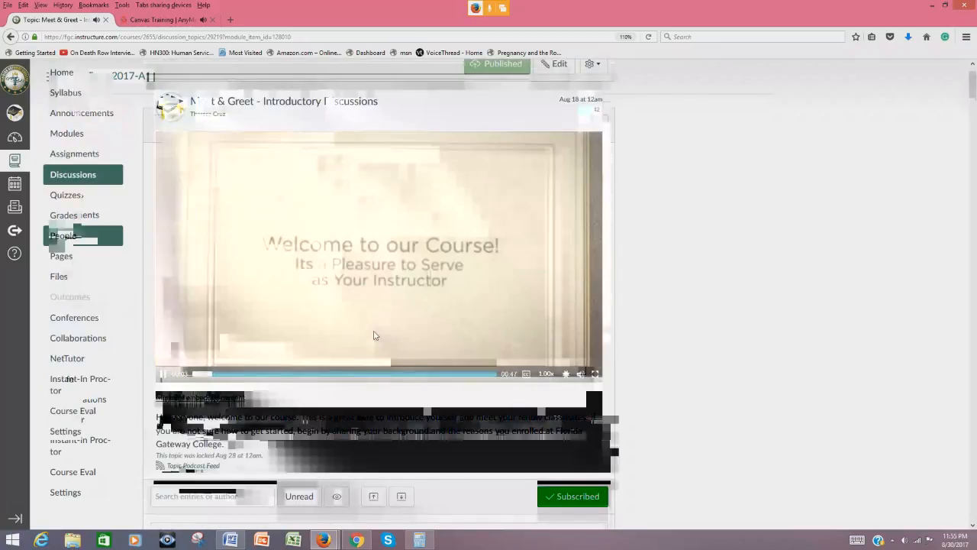
scroll(354, 378, down, 2)
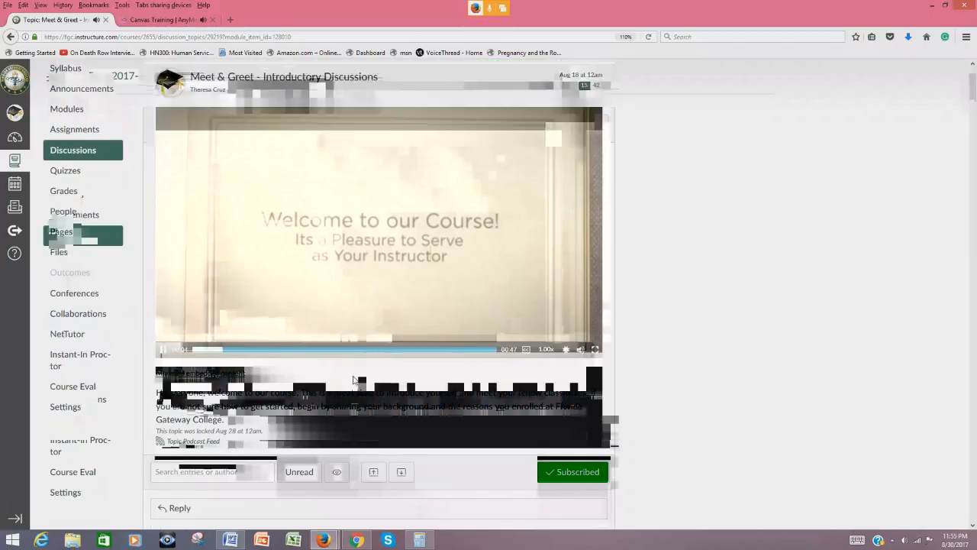
scroll(354, 382, down, 3)
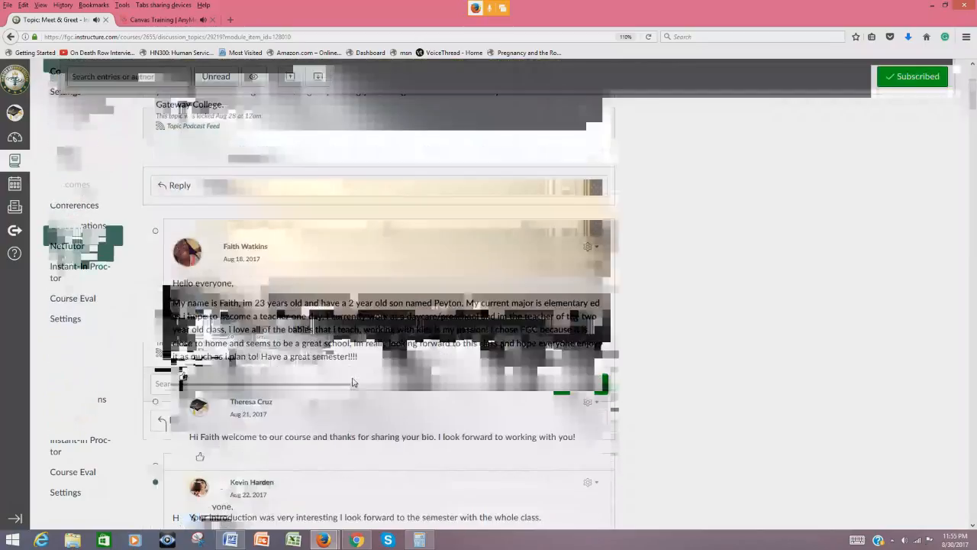
scroll(354, 380, up, 5)
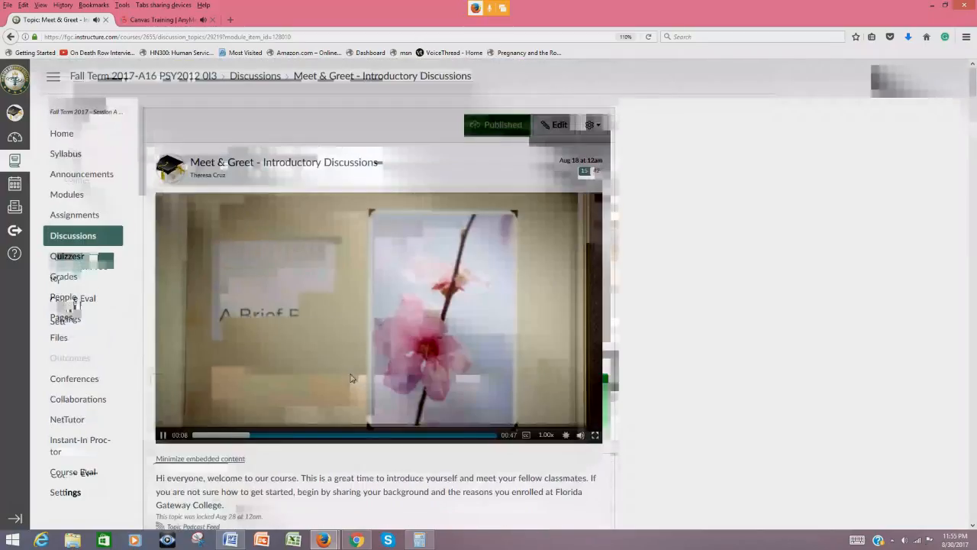
click(163, 435)
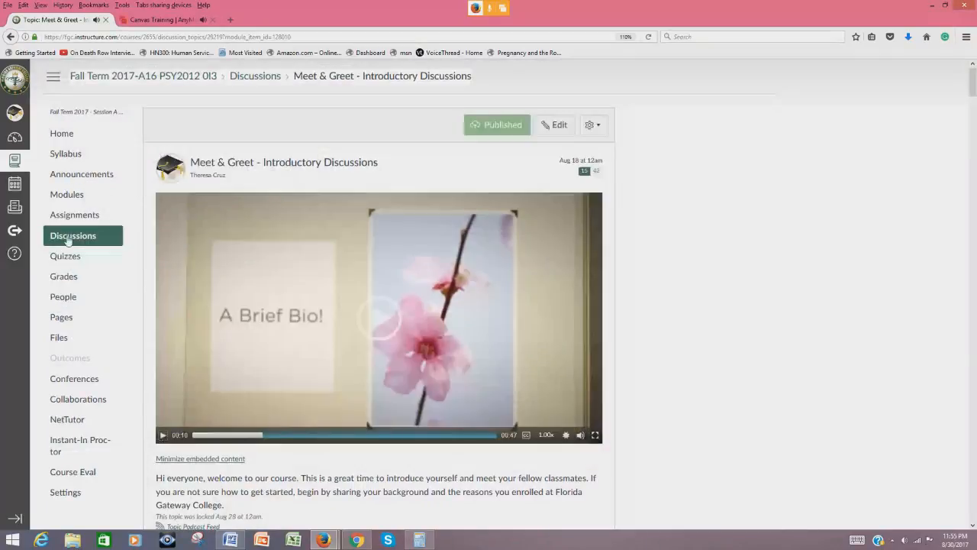
Step: Open the Week 1 DQ2 Historical Perspectives discussion from the course modules
click(67, 196)
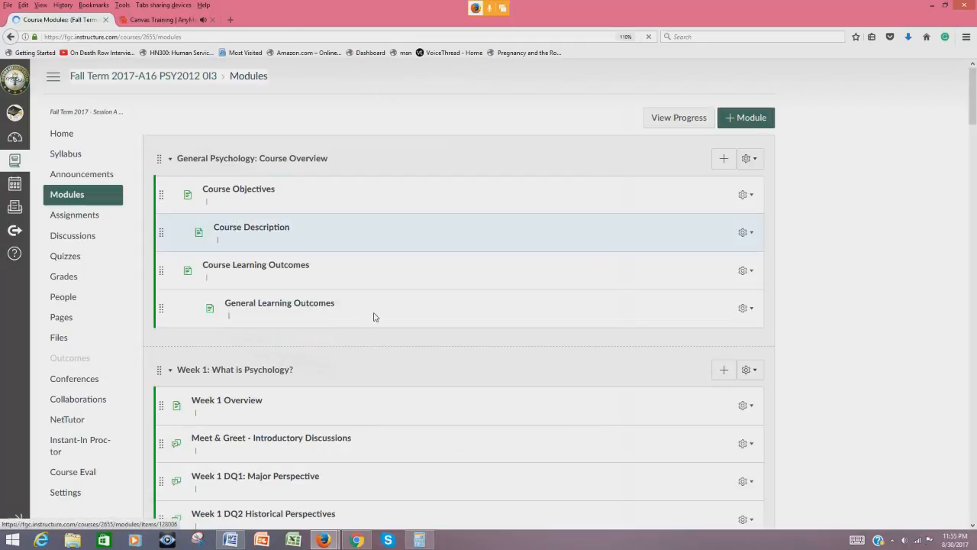
scroll(374, 317, down, 5)
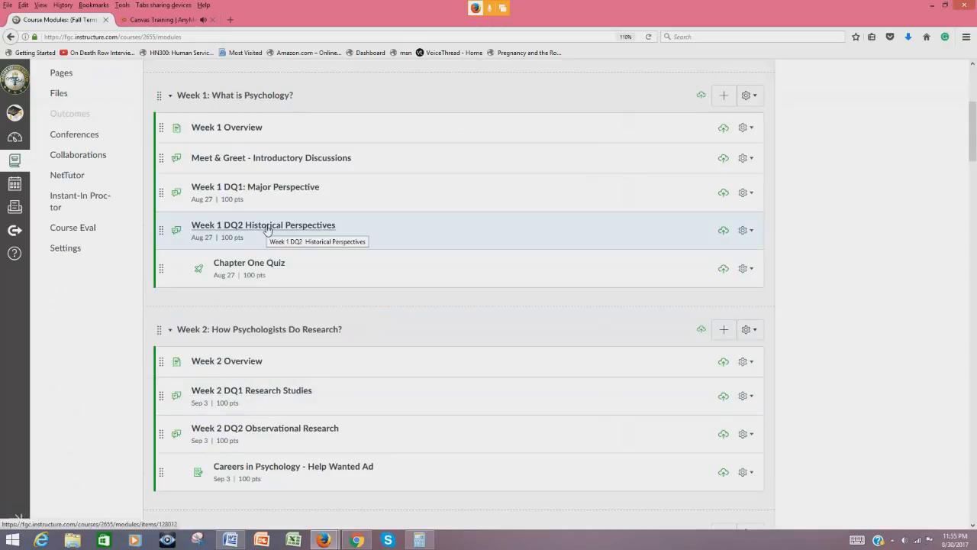
click(266, 225)
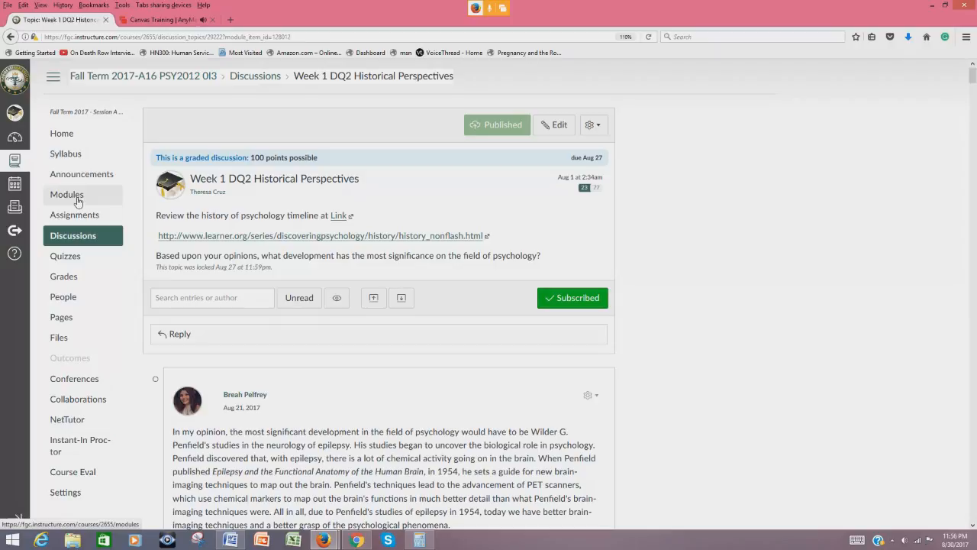
Step: Open the course's assignments list and review every assignment group through the Final Exam
click(81, 221)
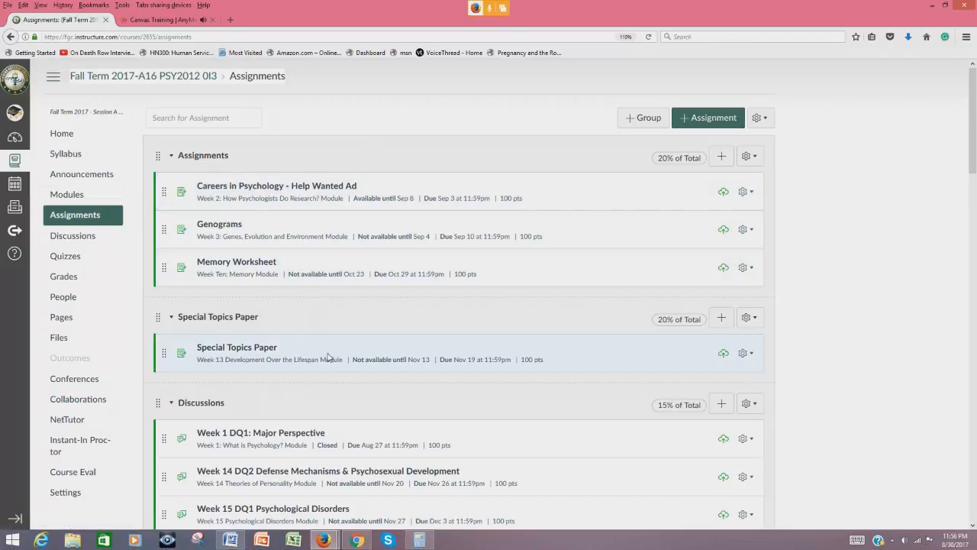
scroll(328, 356, down, 1)
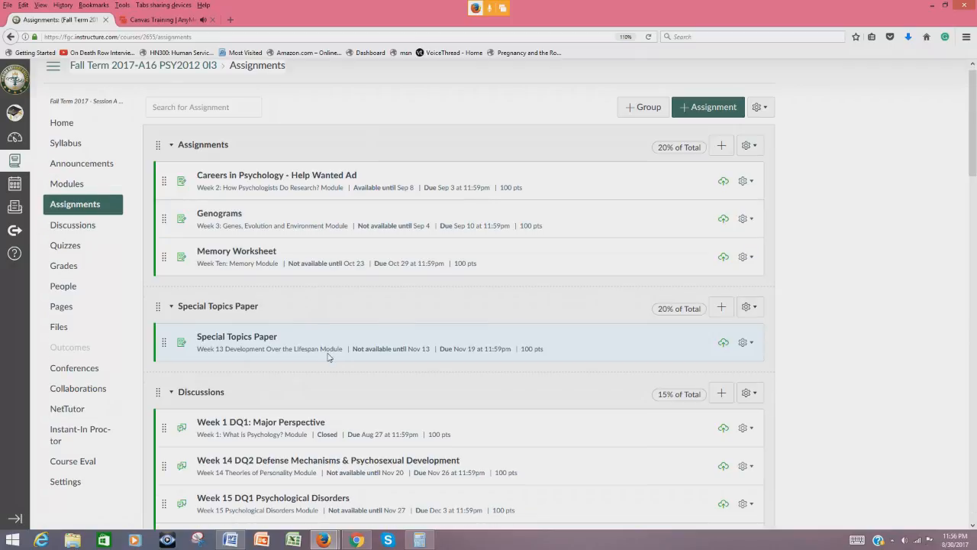
scroll(328, 356, down, 10)
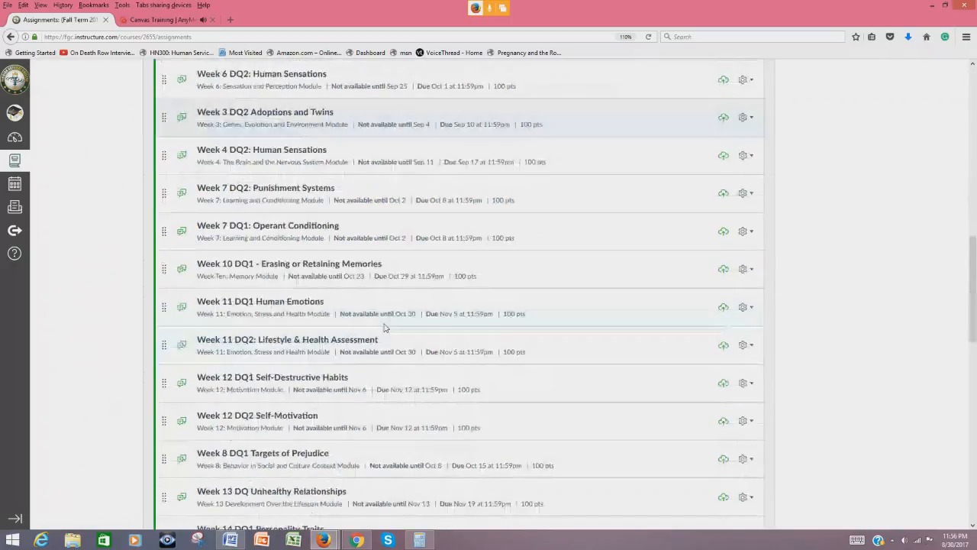
scroll(384, 327, down, 10)
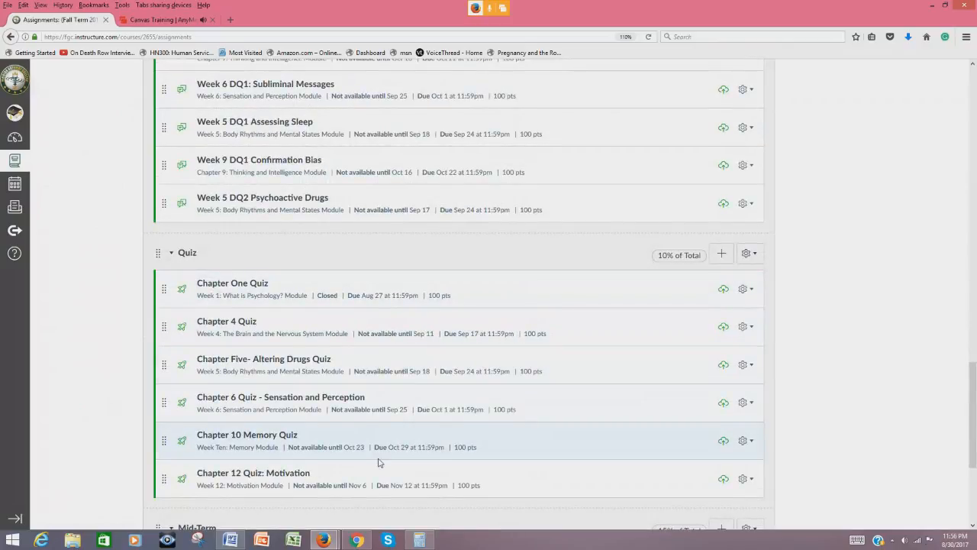
scroll(378, 462, down, 5)
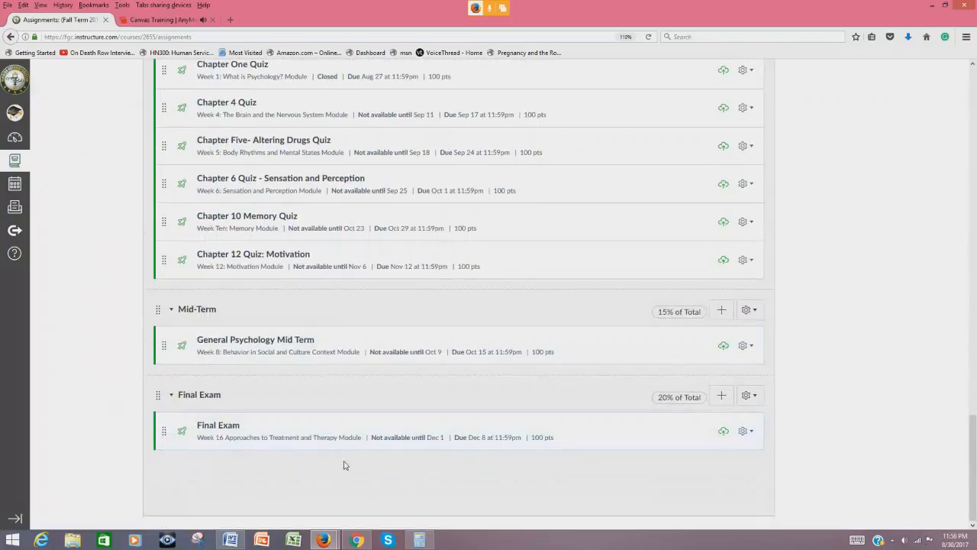
scroll(347, 439, up, 1)
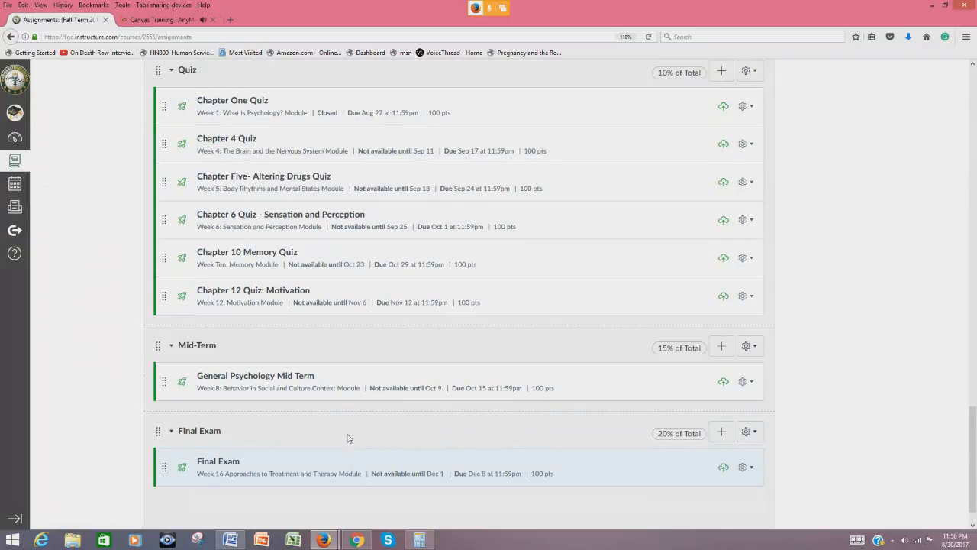
scroll(348, 428, up, 6)
scroll(346, 411, up, 15)
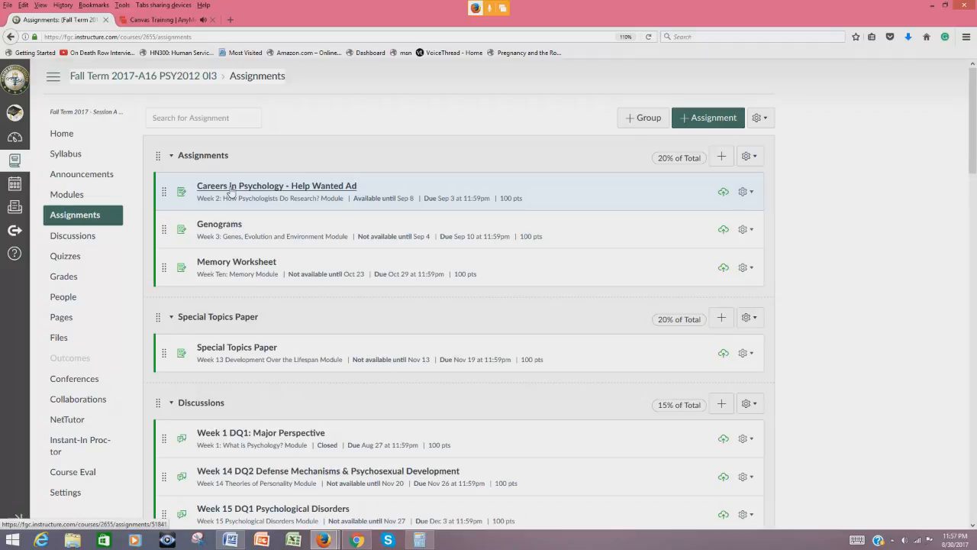
Step: Open the course's discussions list and review the topics from the pinned ones through those closed for comments
click(85, 242)
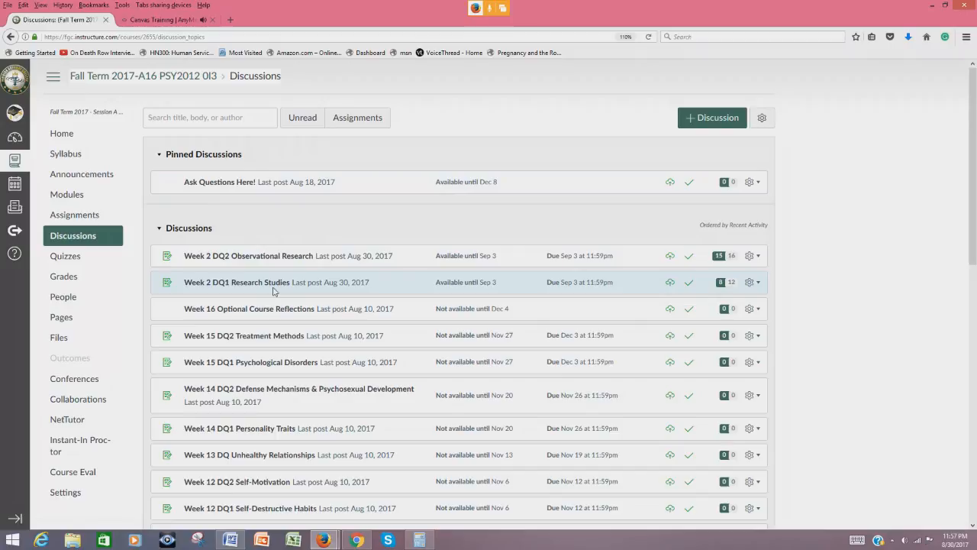
scroll(273, 290, down, 8)
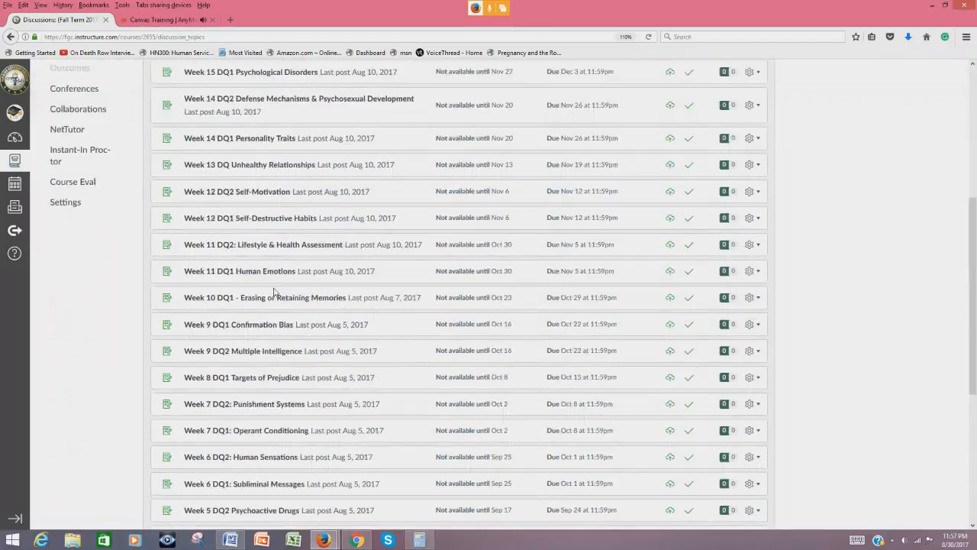
scroll(273, 290, down, 1)
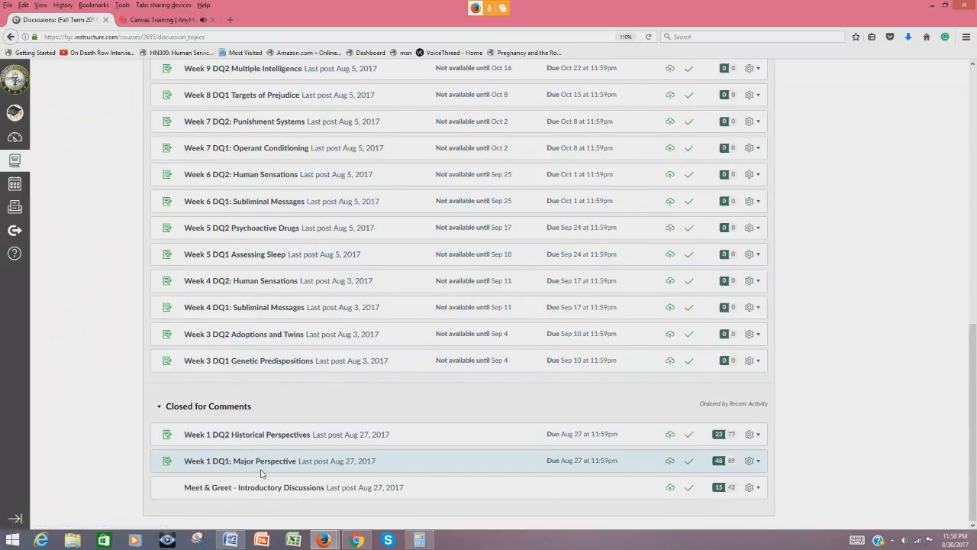
scroll(260, 471, up, 10)
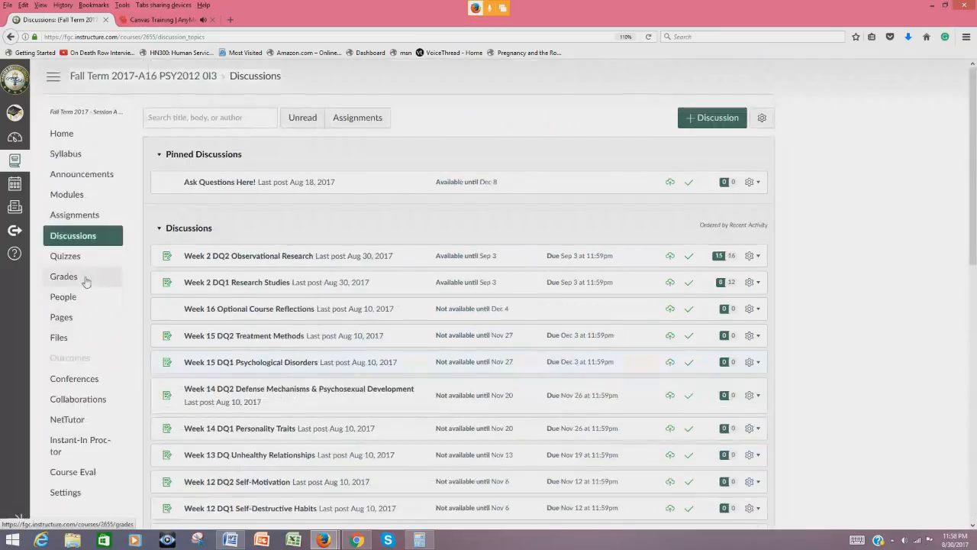
Step: Open the Chapter One Quiz from the course's quizzes for editing
click(71, 258)
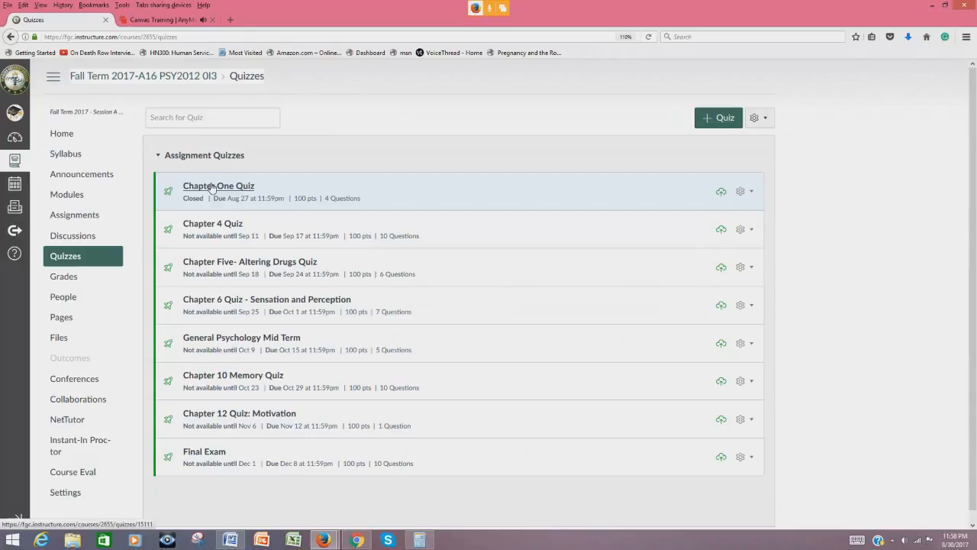
click(213, 187)
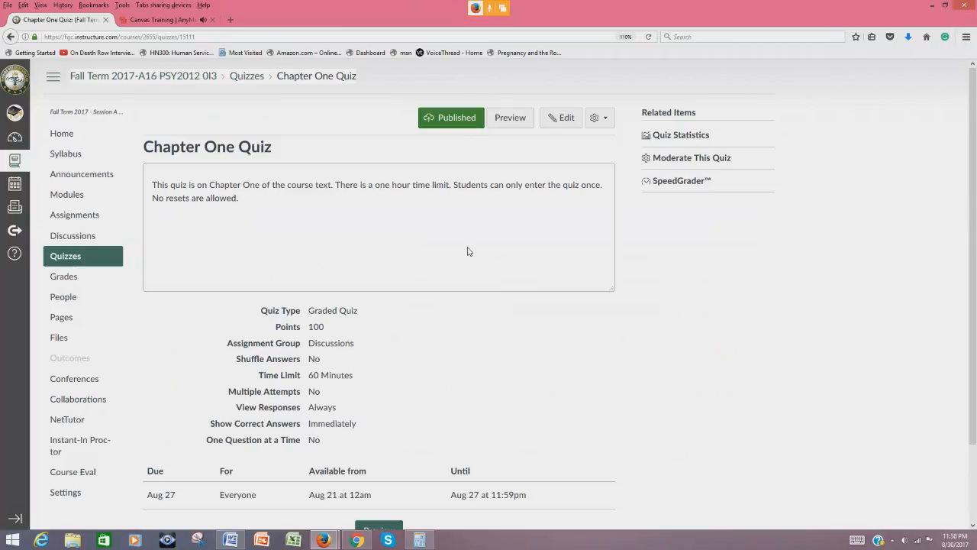
click(566, 119)
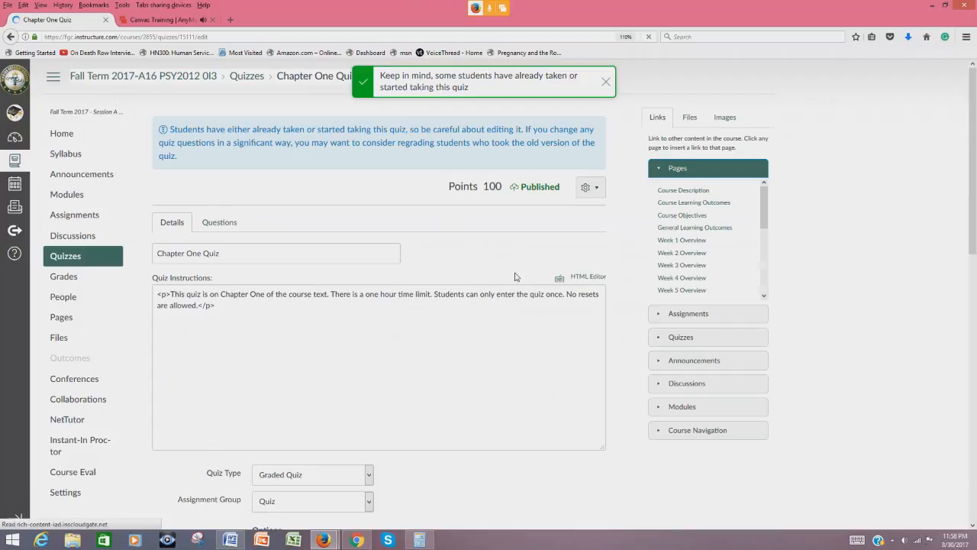
Step: Review the Chapter One Quiz's instructions and the available quiz types, keeping Graded Quiz selected
scroll(506, 443, down, 3)
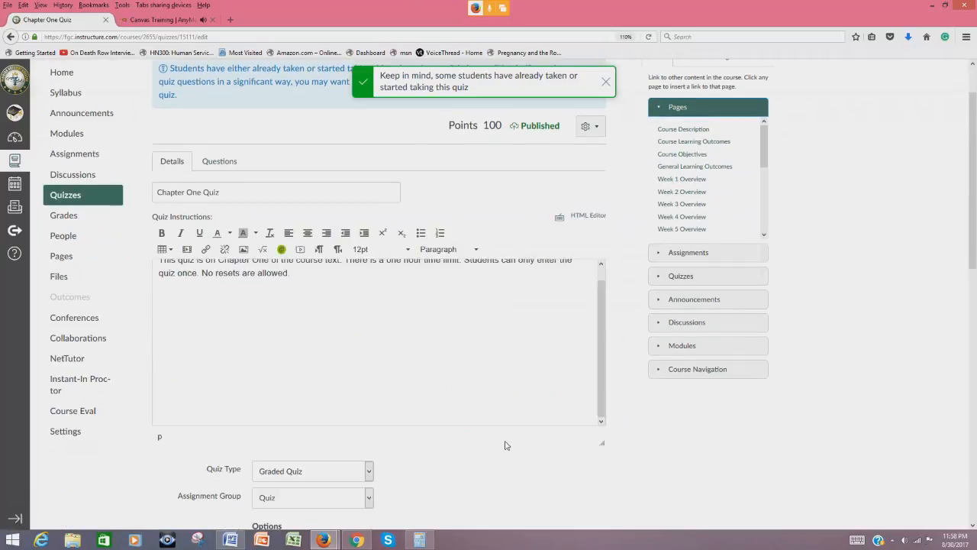
scroll(504, 446, down, 3)
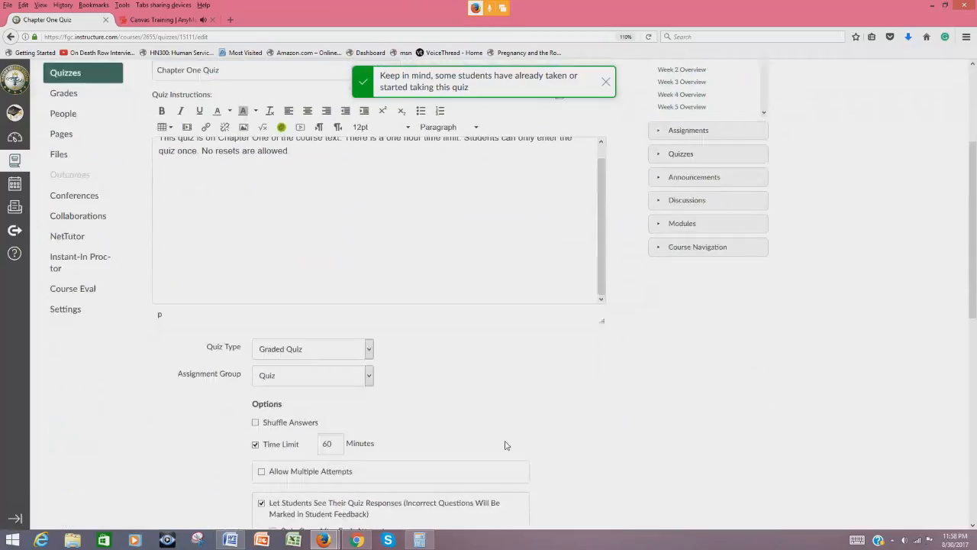
click(369, 351)
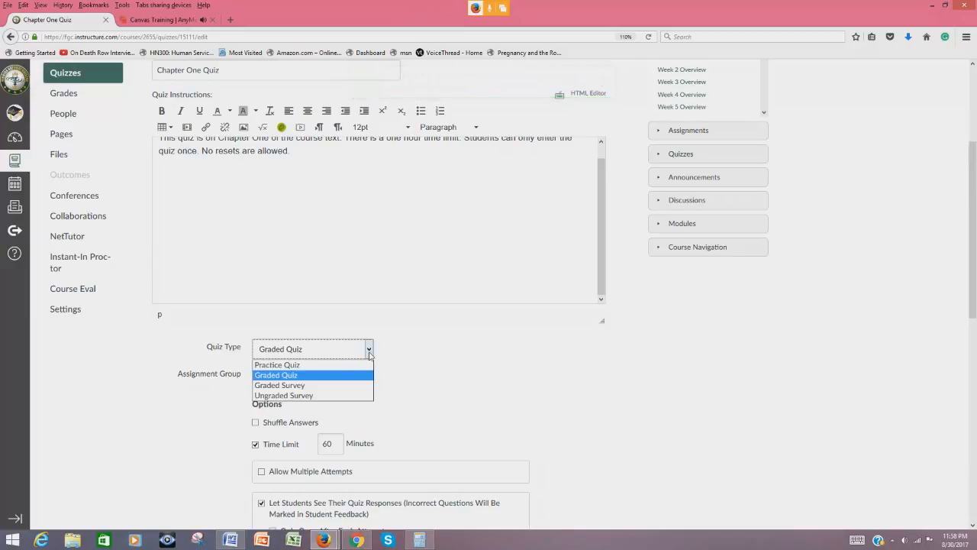
click(398, 358)
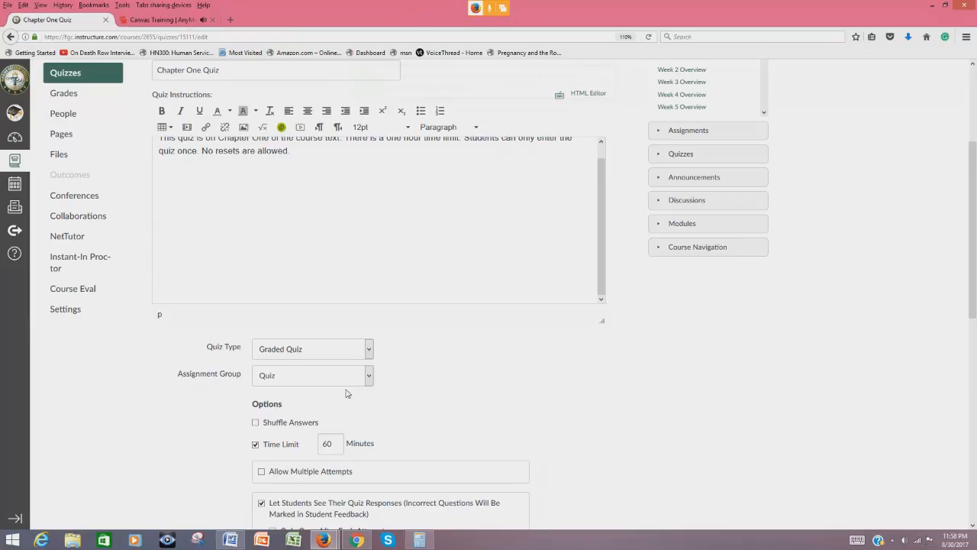
Step: Review the assignment groups available for the Chapter One Quiz and keep Quiz as its group
scroll(214, 305, up, 3)
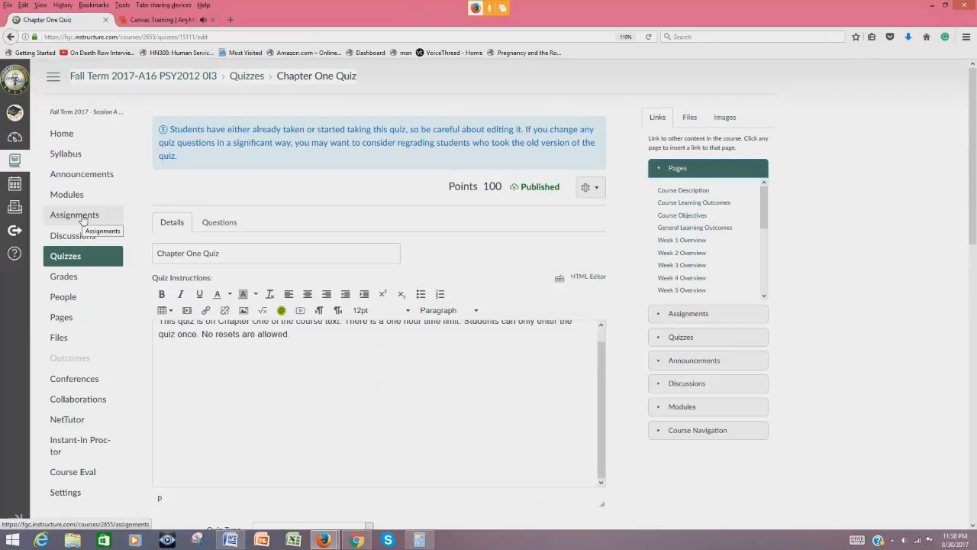
scroll(83, 219, down, 3)
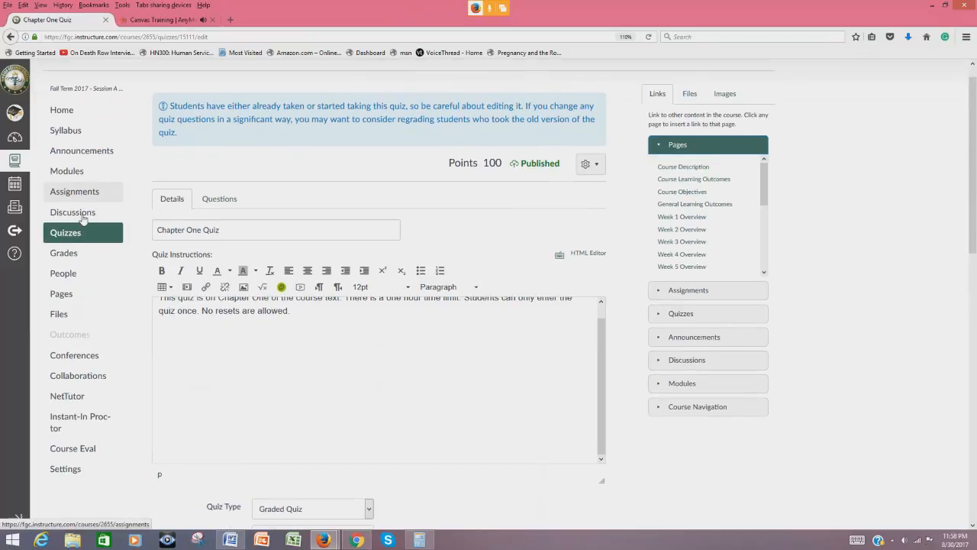
scroll(84, 219, down, 3)
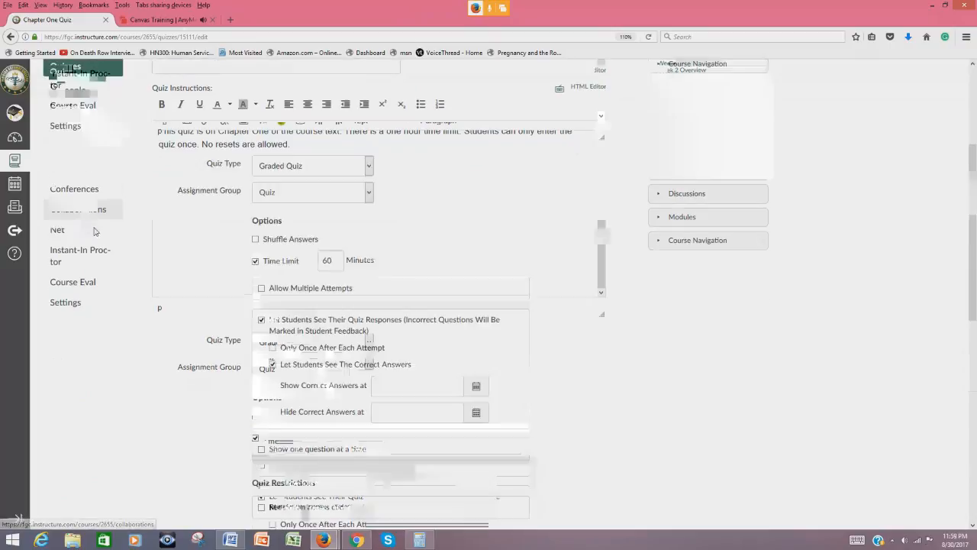
click(290, 192)
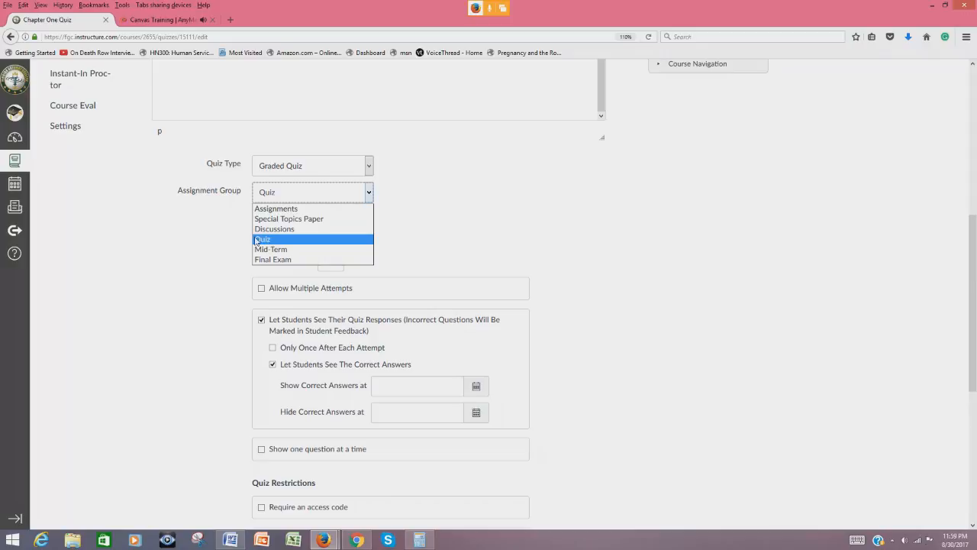
click(269, 241)
click(216, 242)
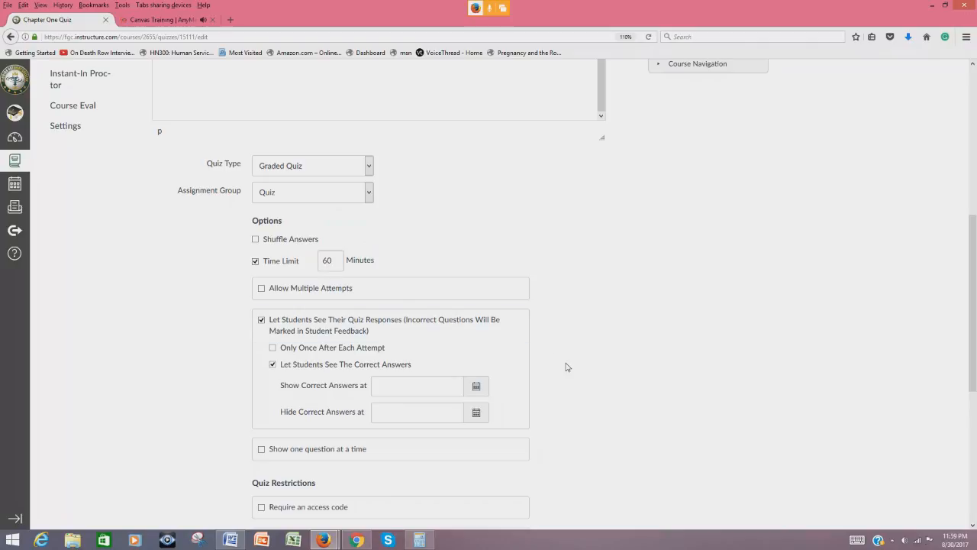
Step: Review the Chapter One Quiz's response options, restrictions, assignees, due date and availability dates
scroll(567, 368, down, 5)
scroll(491, 403, down, 2)
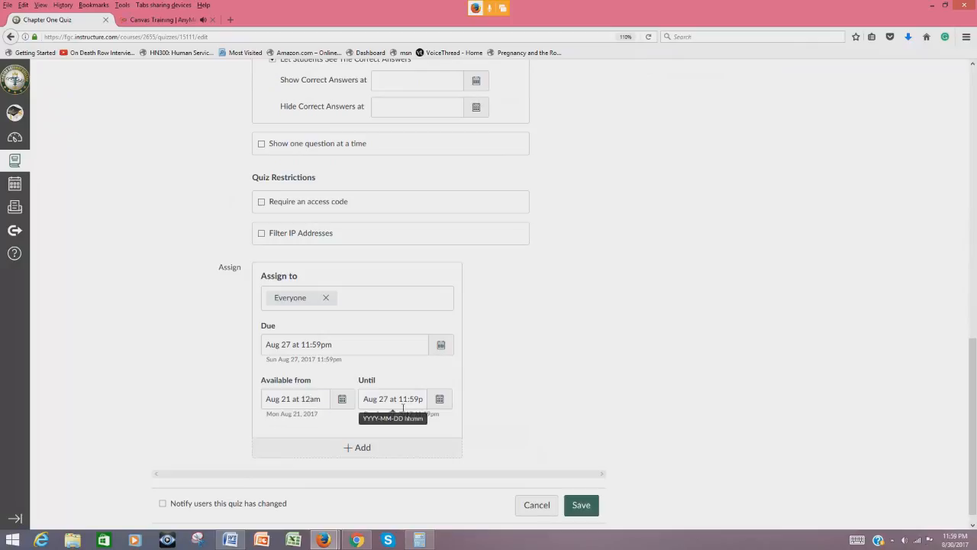
scroll(591, 419, up, 10)
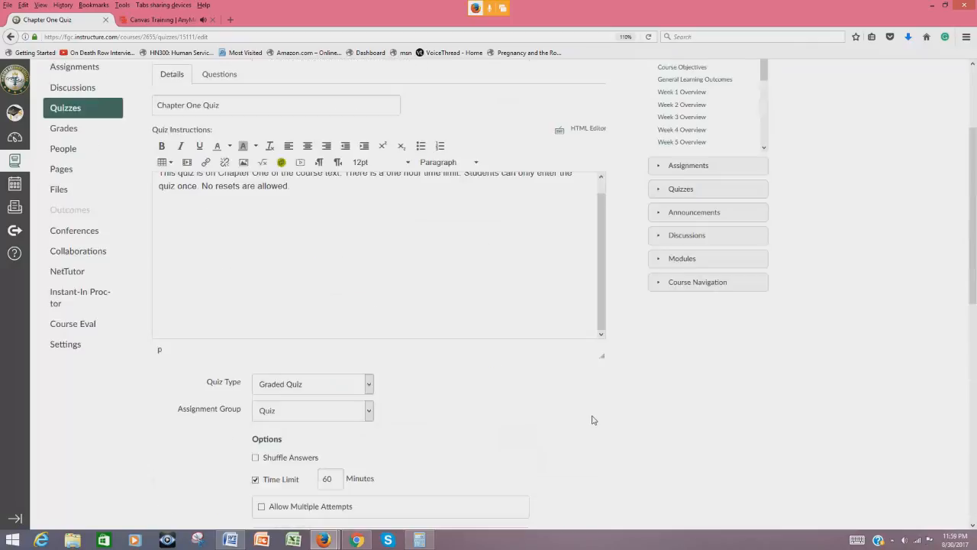
scroll(593, 420, up, 3)
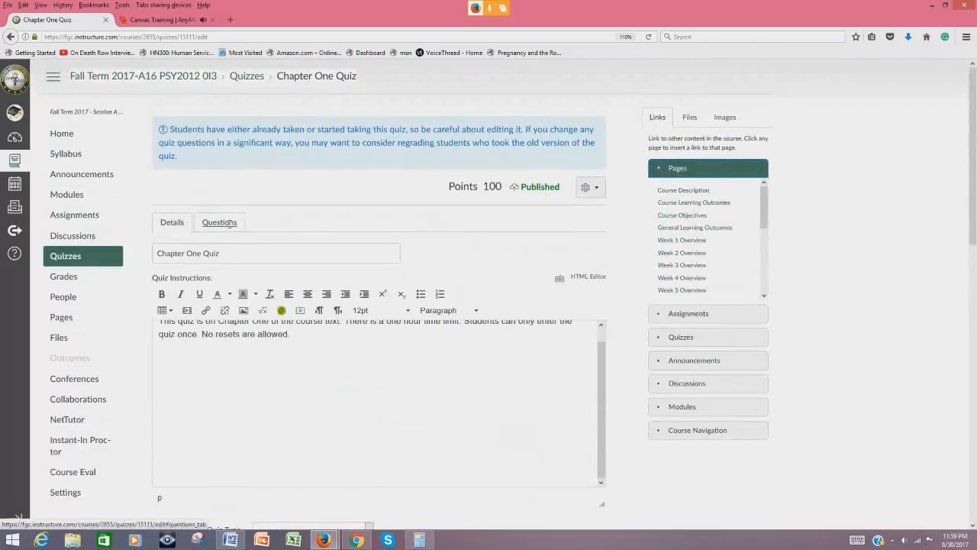
Step: Show the Chapter One Quiz's questions and open the multiple-choice question on assessing claims and making judgments for editing
click(230, 223)
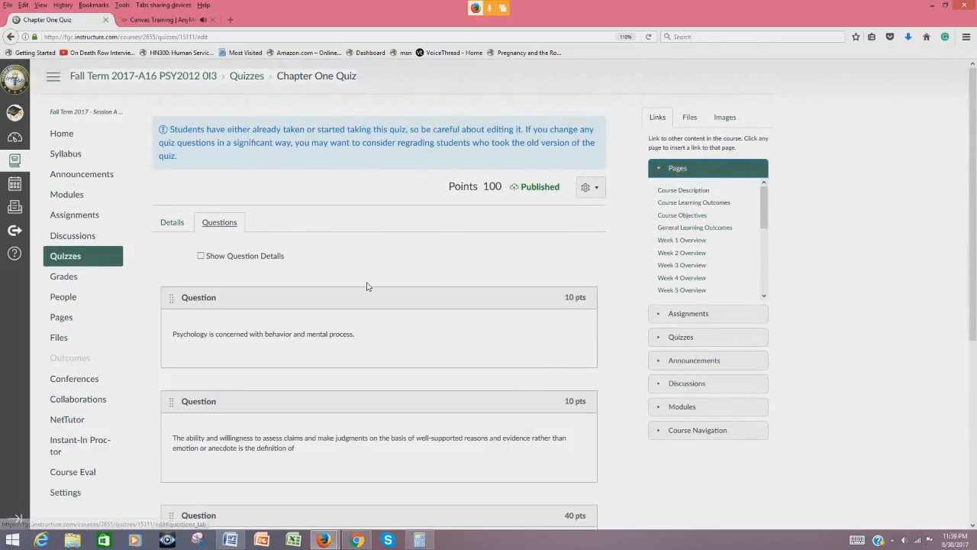
scroll(367, 283, down, 3)
scroll(376, 292, down, 2)
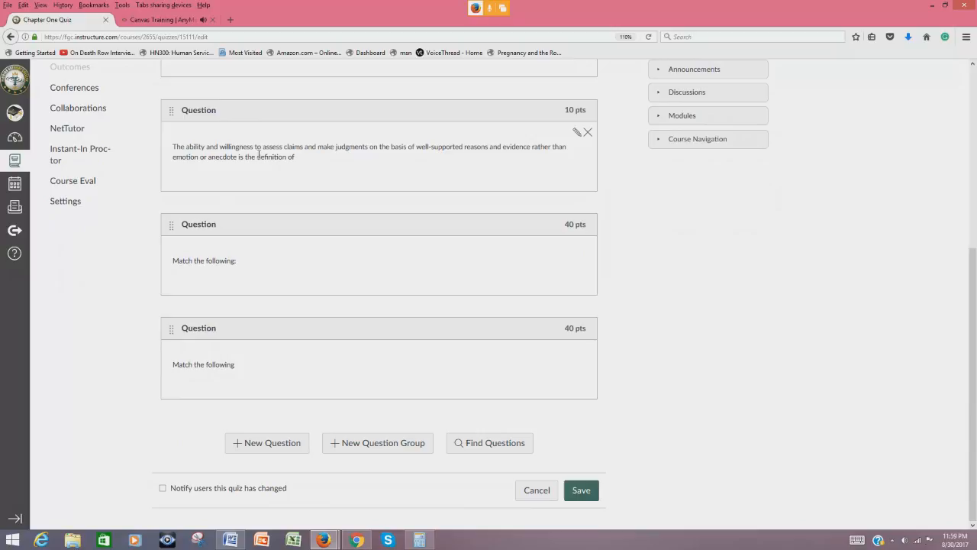
click(576, 134)
scroll(541, 316, down, 1)
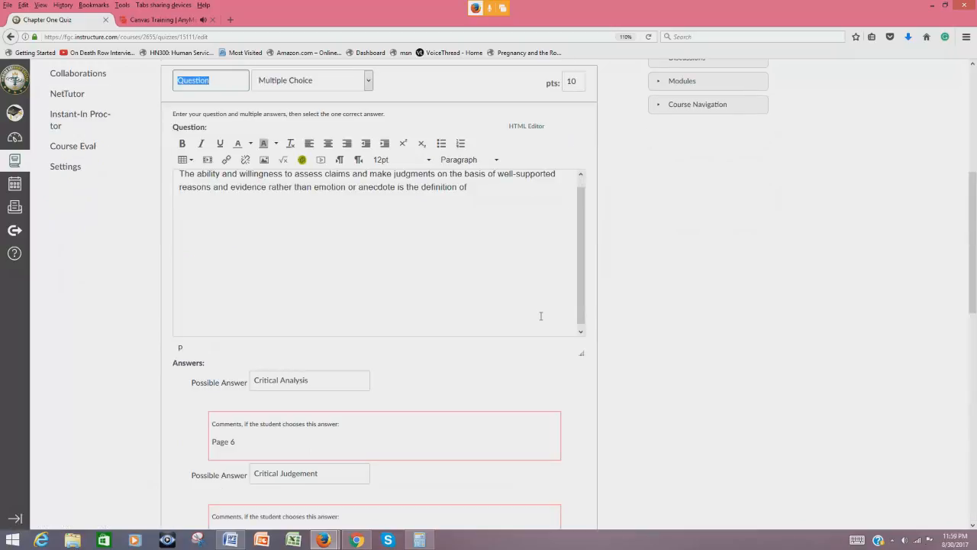
Step: Open the matching question on early psychologists for editing and review its answer pairs and correct-answer comments
scroll(654, 355, down, 10)
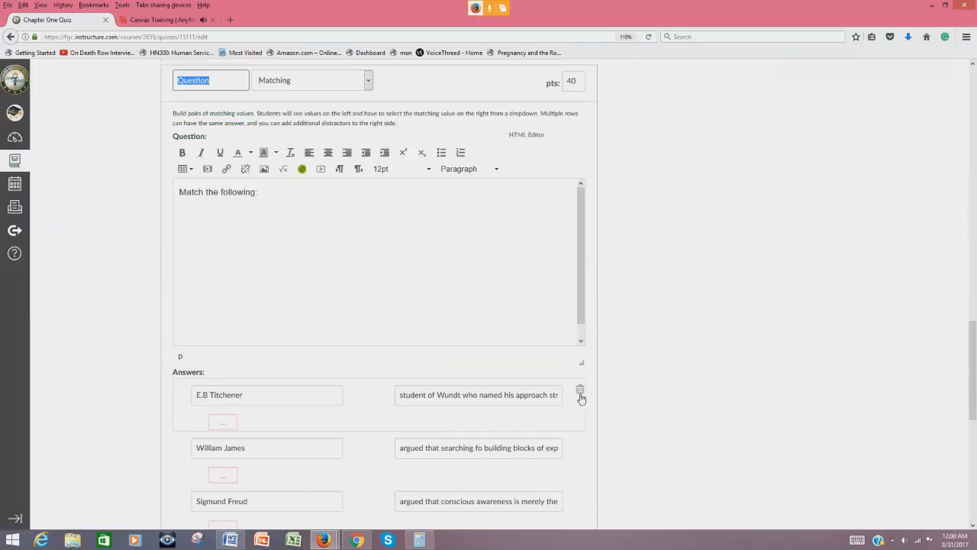
scroll(299, 345, down, 3)
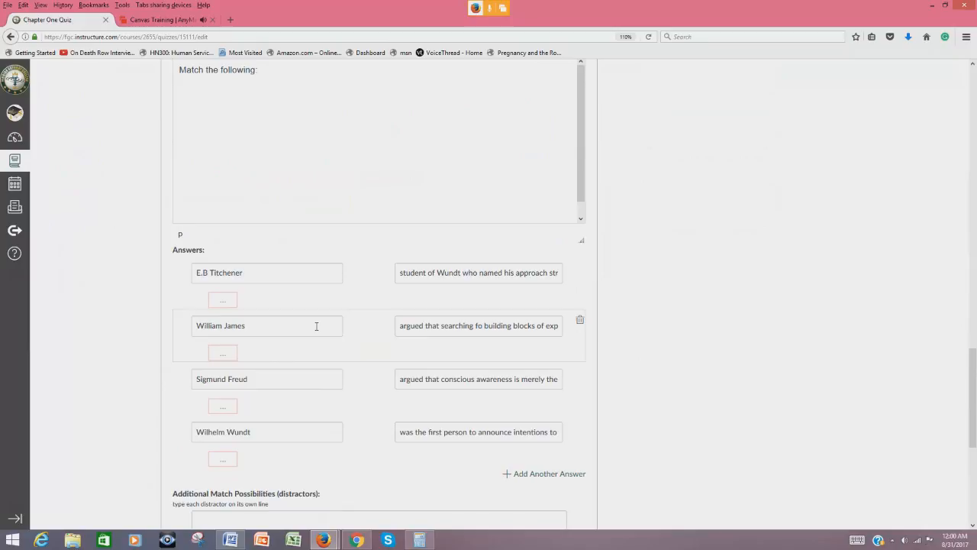
scroll(316, 326, up, 1)
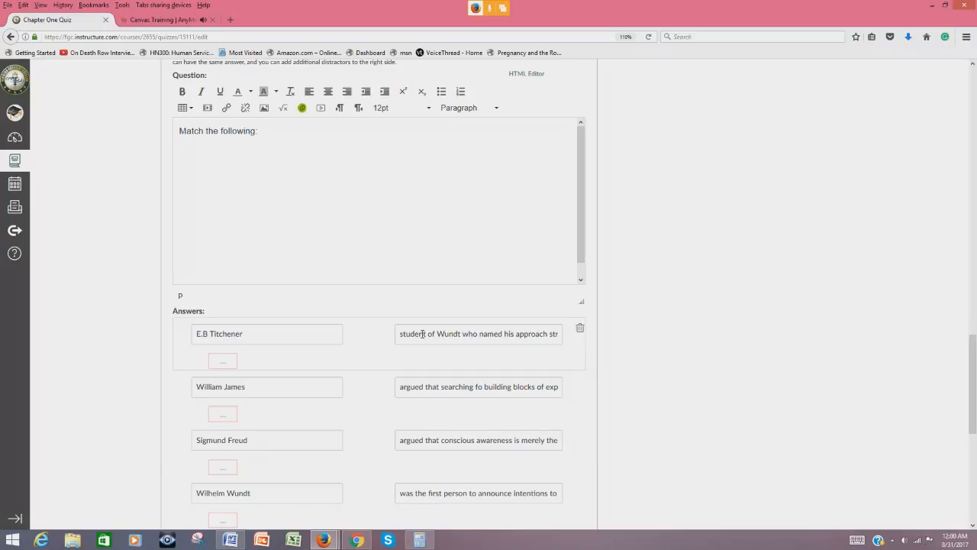
scroll(422, 334, down, 8)
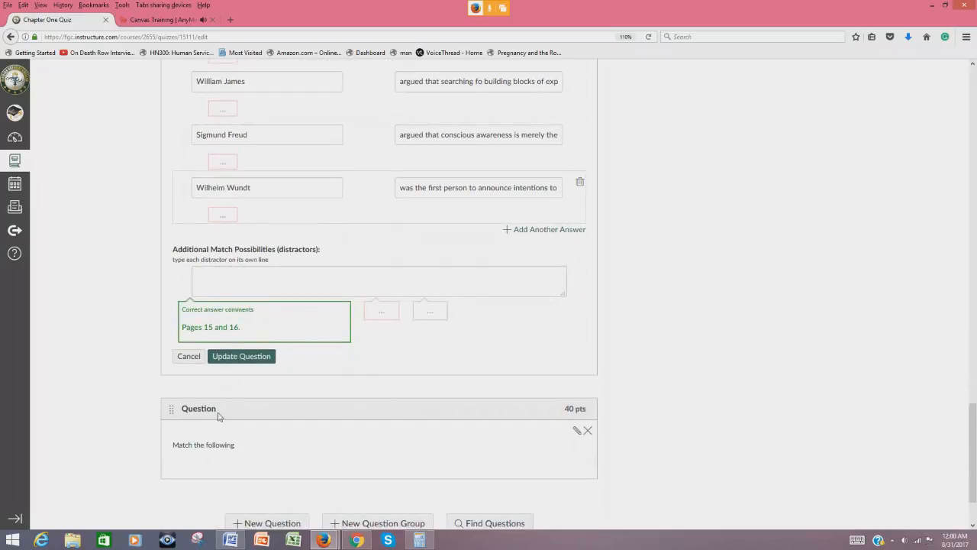
Step: Open the last matching question for editing, then review the expanded questions back up to the start of the quiz
click(575, 432)
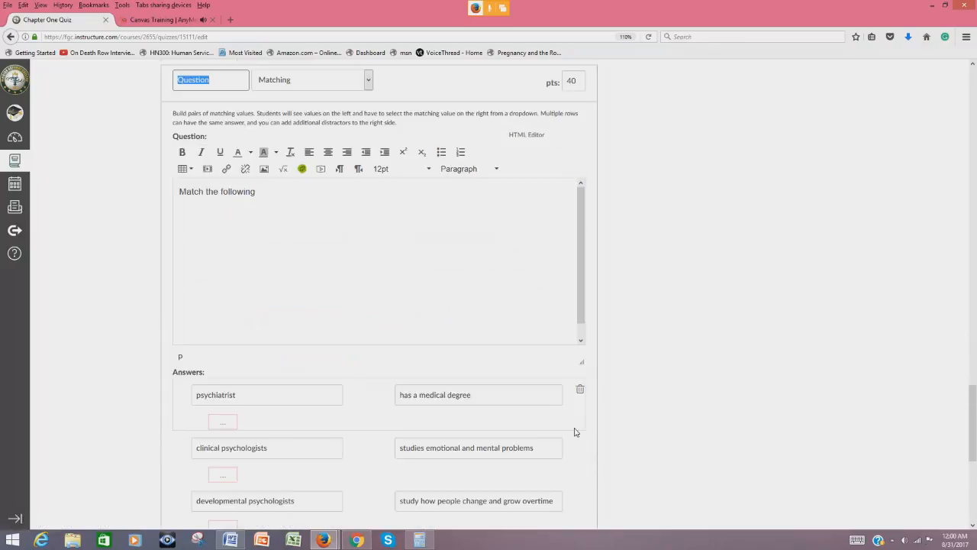
scroll(399, 412, down, 3)
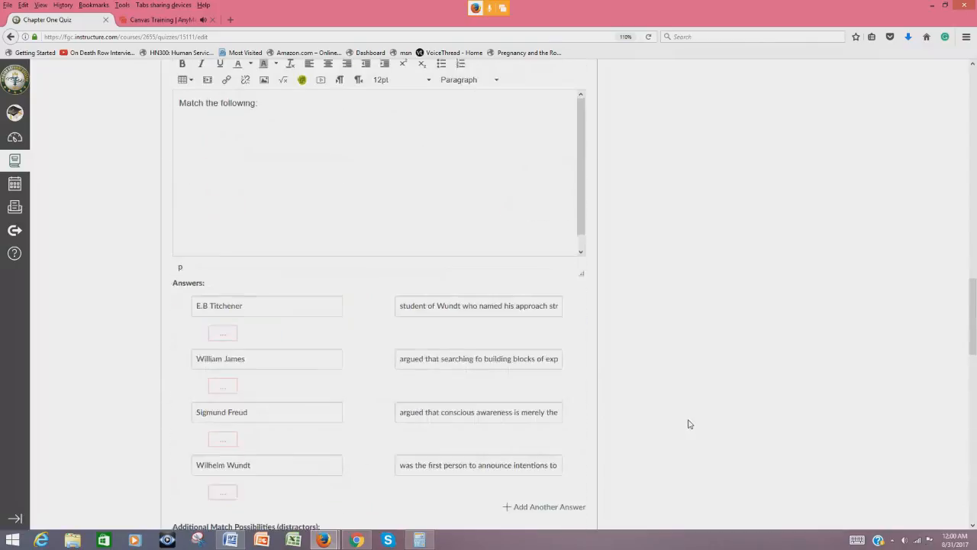
scroll(689, 423, up, 20)
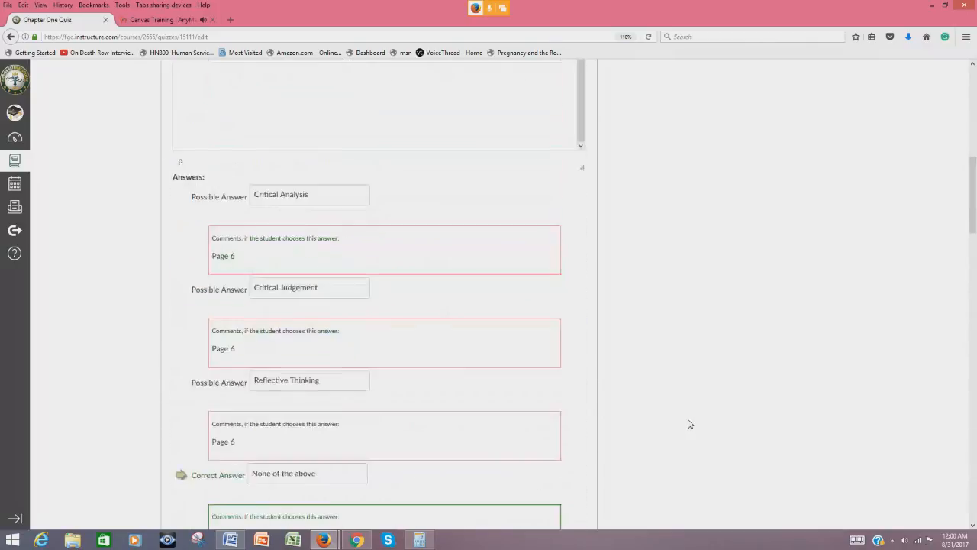
scroll(689, 423, up, 2)
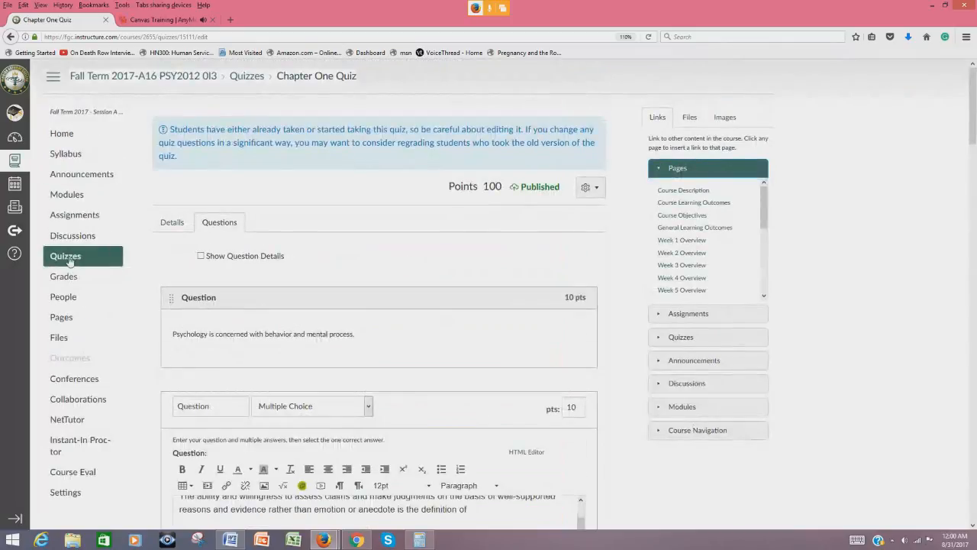
Step: Open the Chapter Five- Altering Drugs Quiz from the course's quizzes list for editing
click(69, 258)
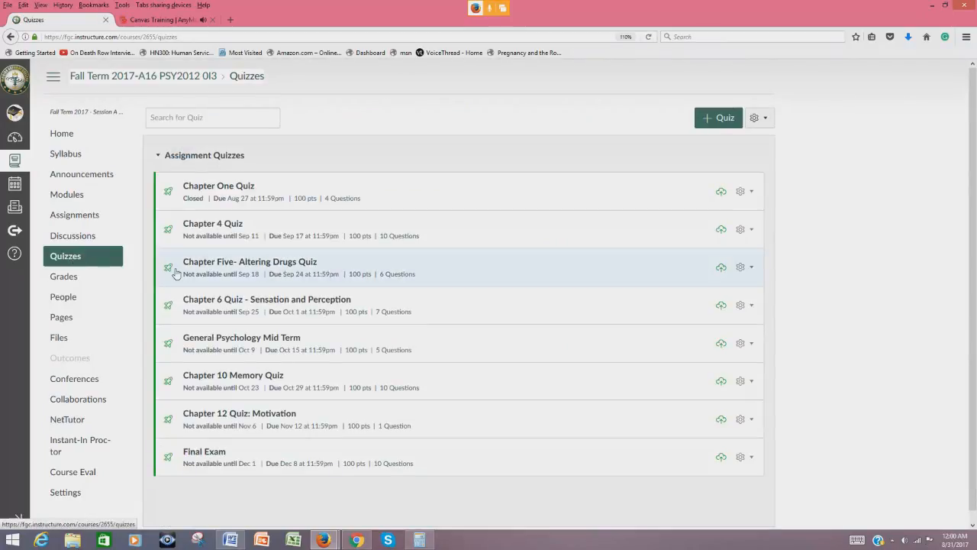
click(260, 262)
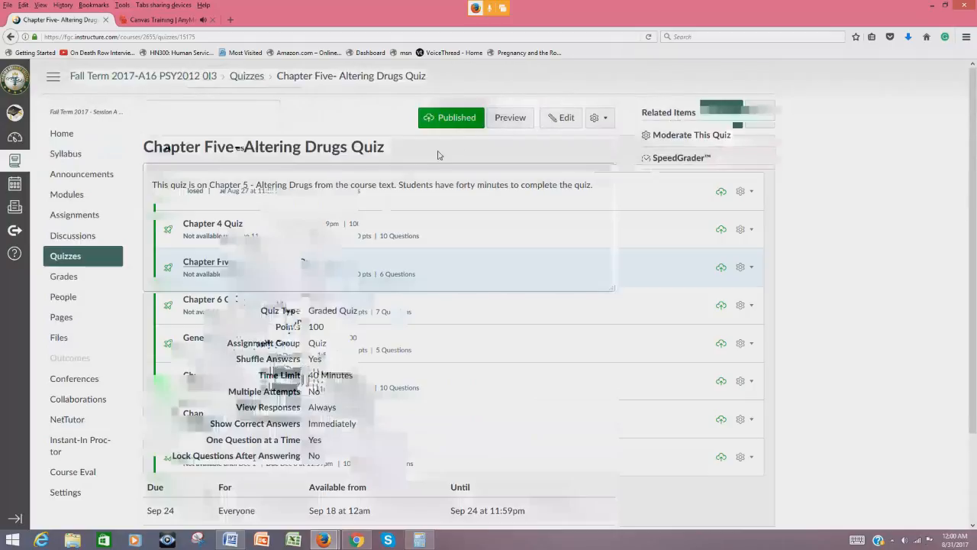
click(565, 118)
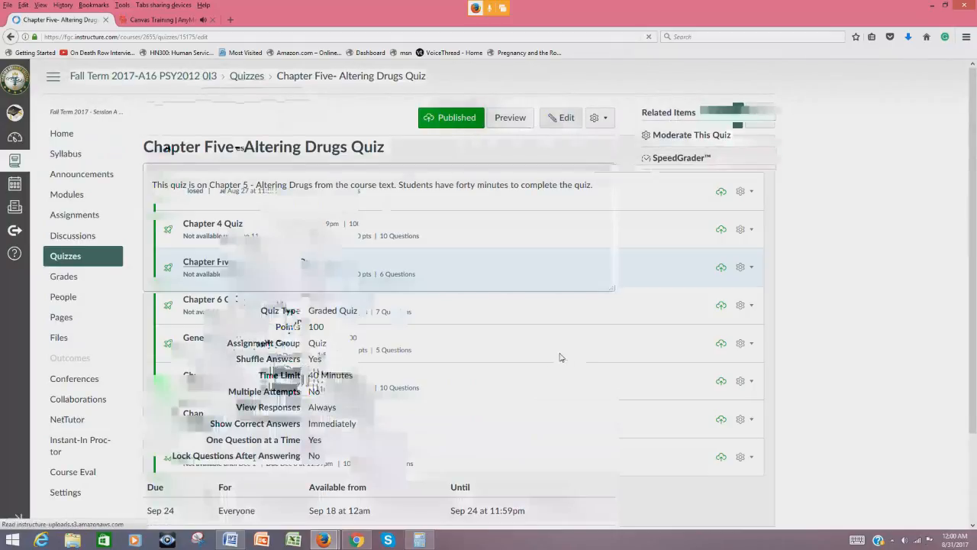
scroll(428, 439, down, 3)
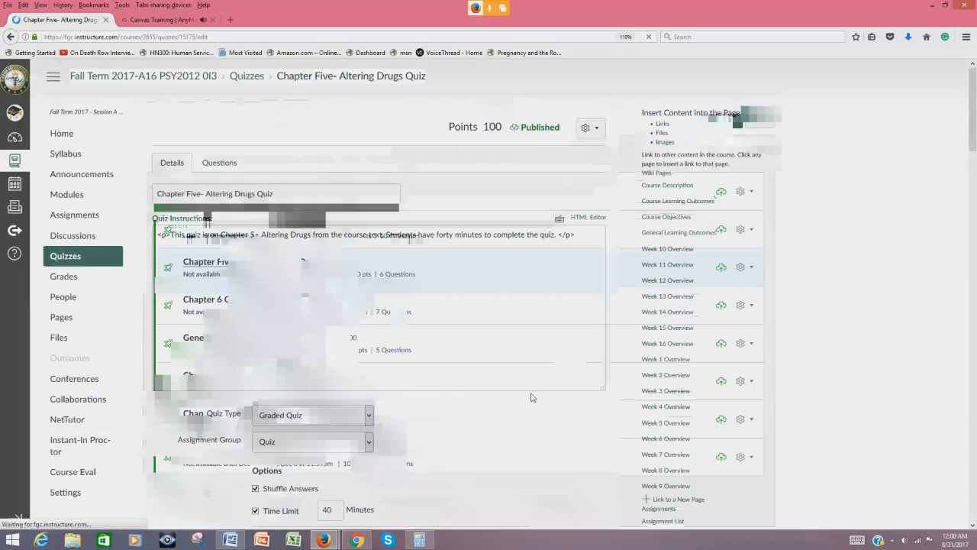
Step: Reopen the Chapter Five- Altering Drugs Quiz from the quizzes list, review its settings and start a preview of it
click(68, 259)
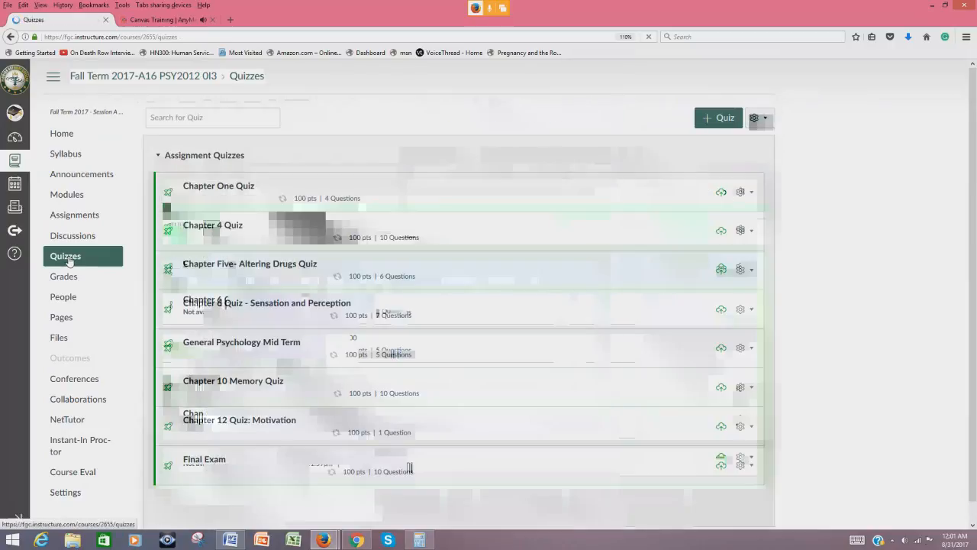
click(235, 261)
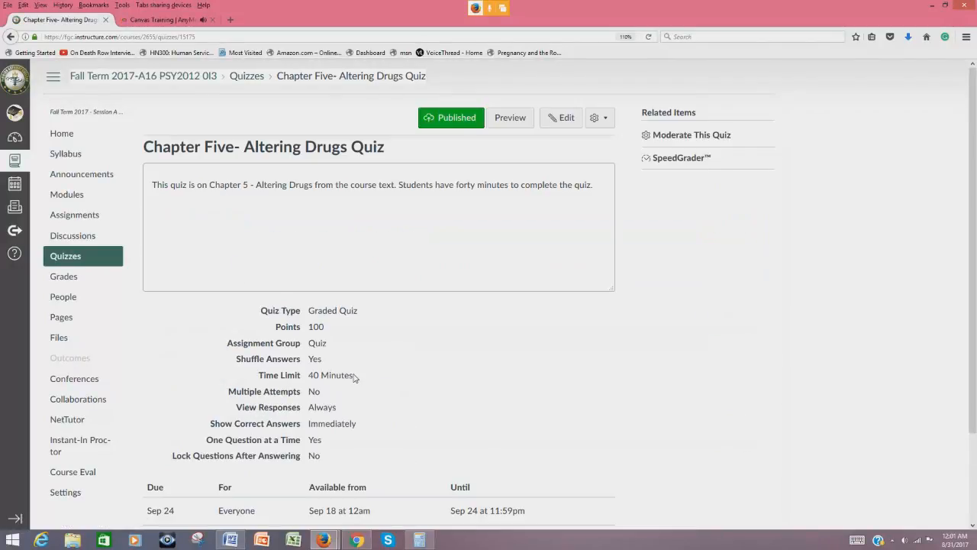
scroll(382, 397, down, 5)
key(ctrl+plus)
click(367, 443)
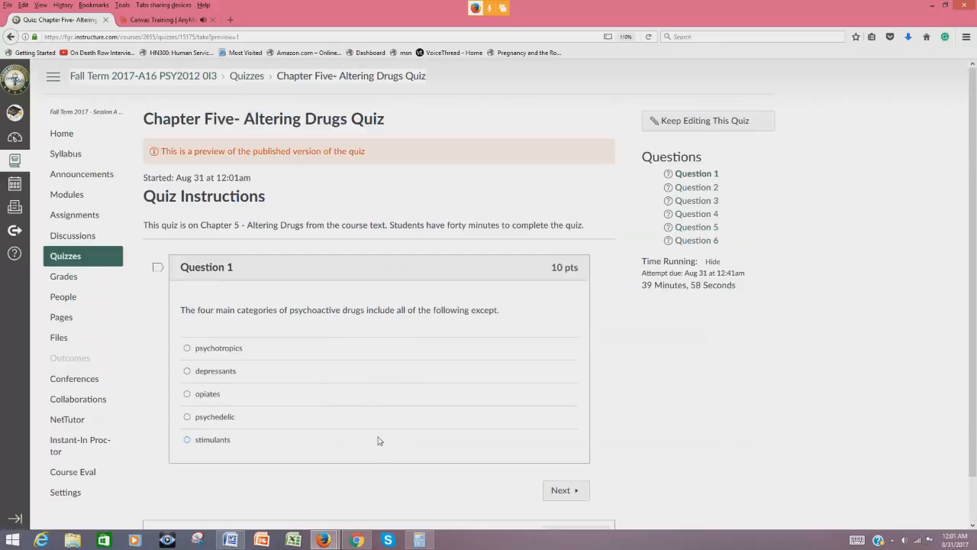
Step: Go through the Chapter Five quiz preview from Question 2 to Question 6 without answering
click(565, 492)
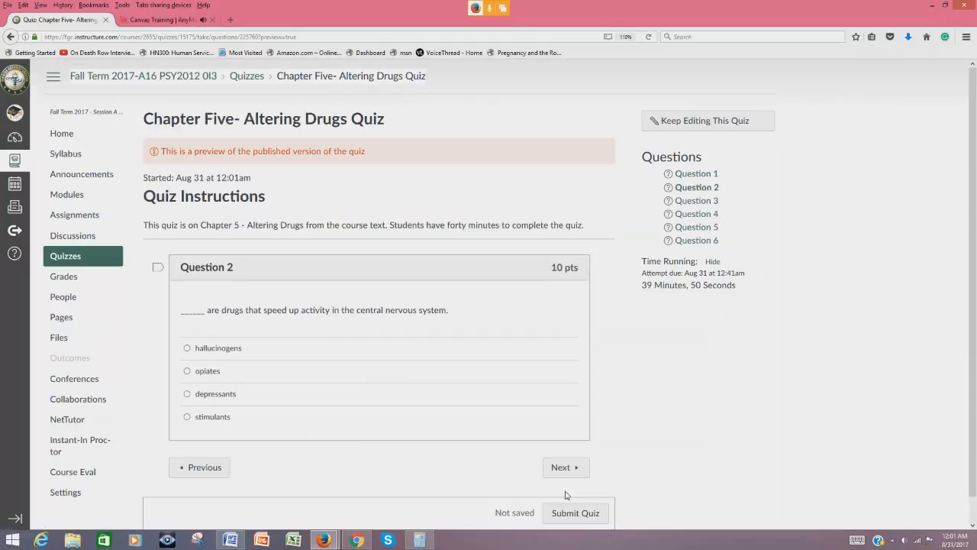
click(565, 468)
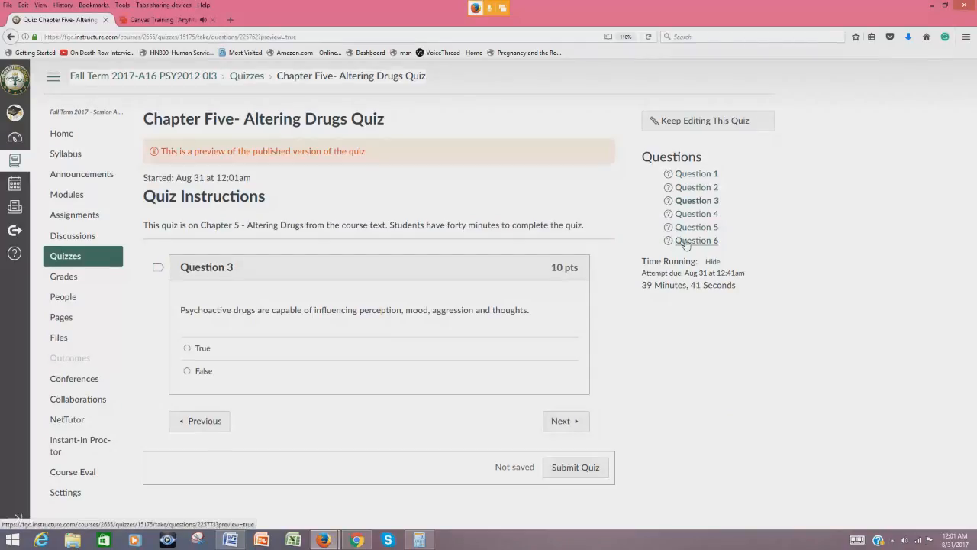
click(693, 215)
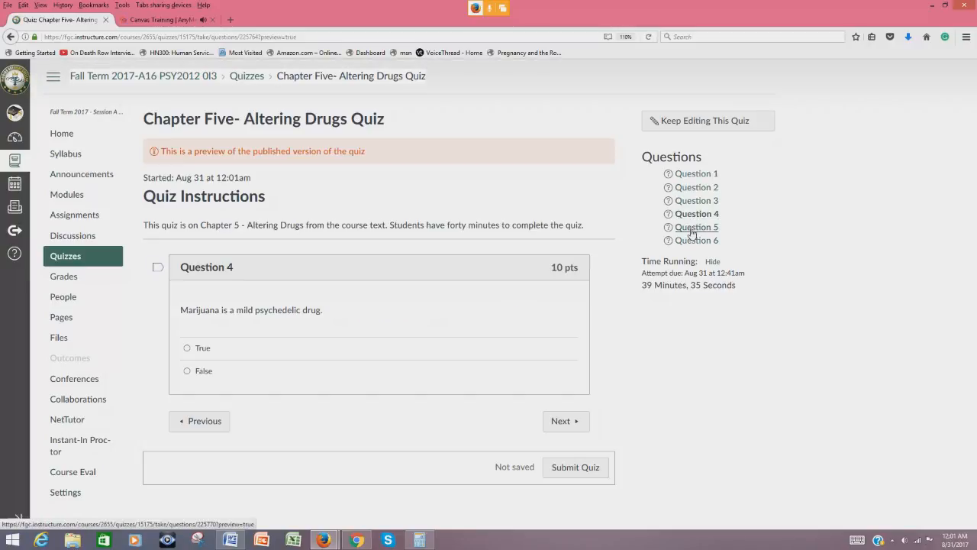
click(691, 241)
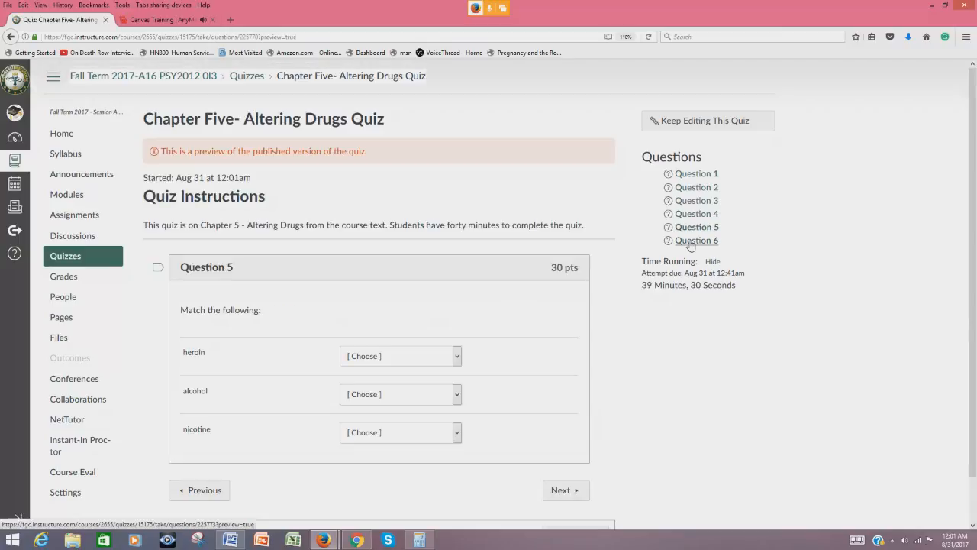
click(691, 241)
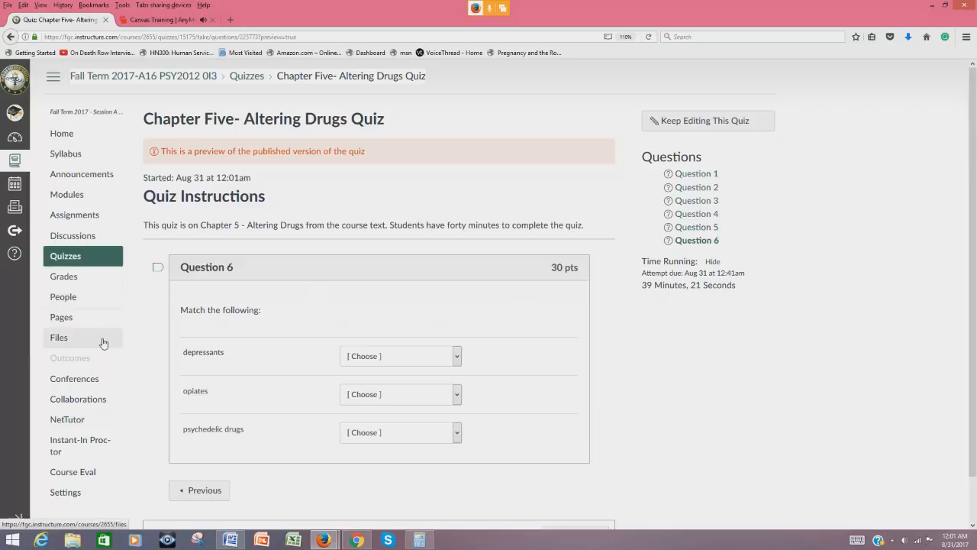
Step: View the course's Collaborations page, then its Conferences page
click(80, 400)
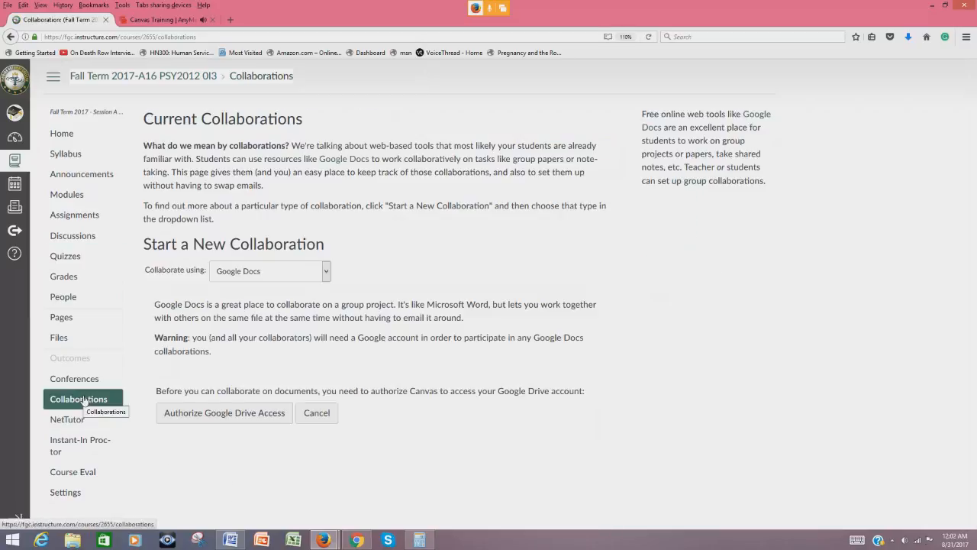
click(74, 379)
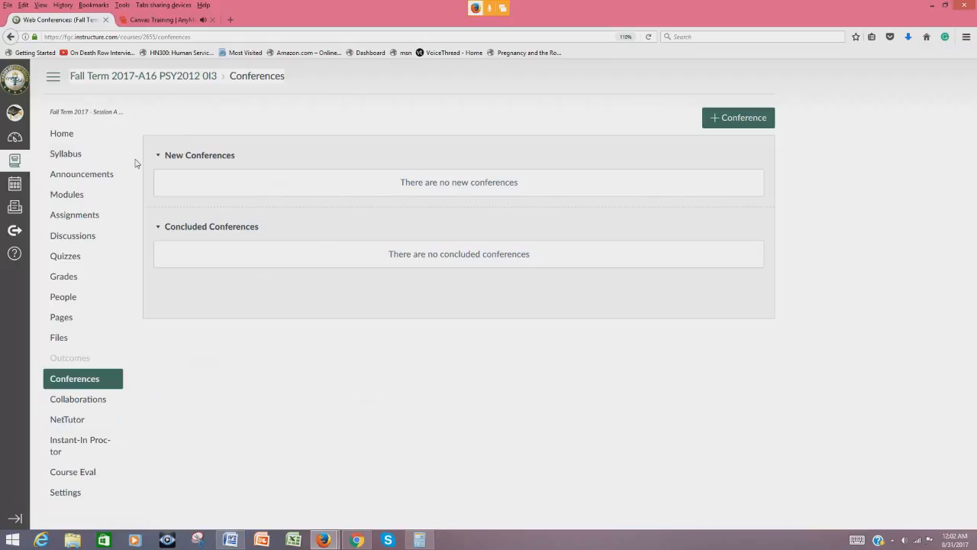
Step: Open the Course Overview Video announcement from the course's announcements
click(73, 177)
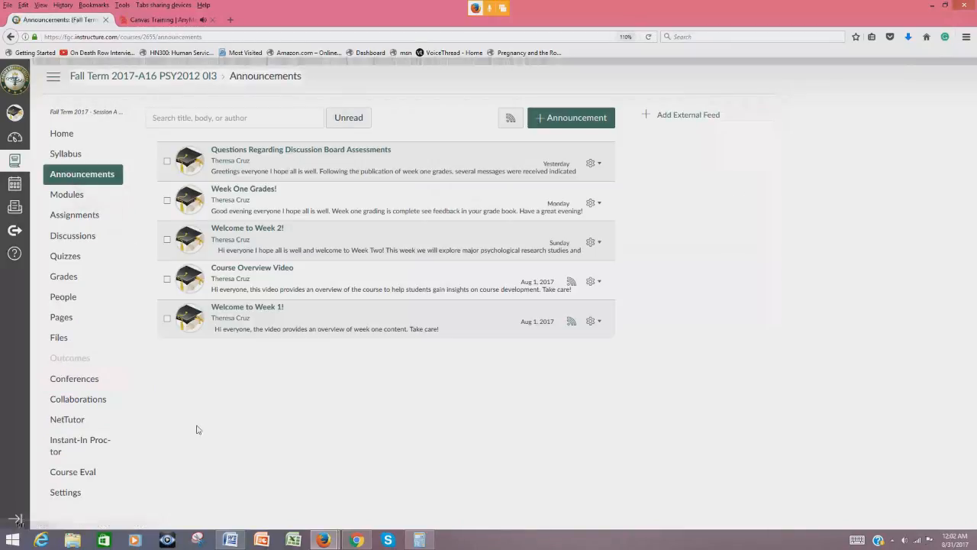
click(259, 268)
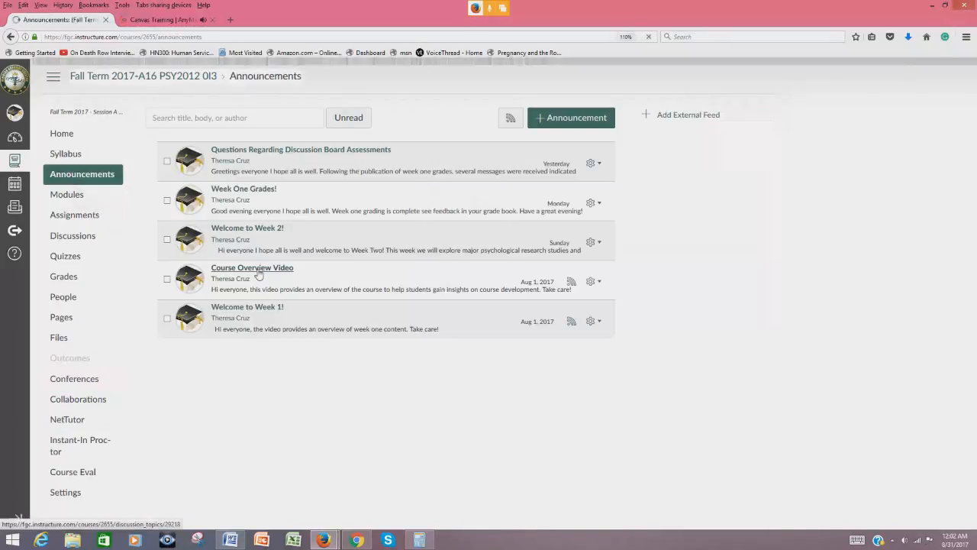